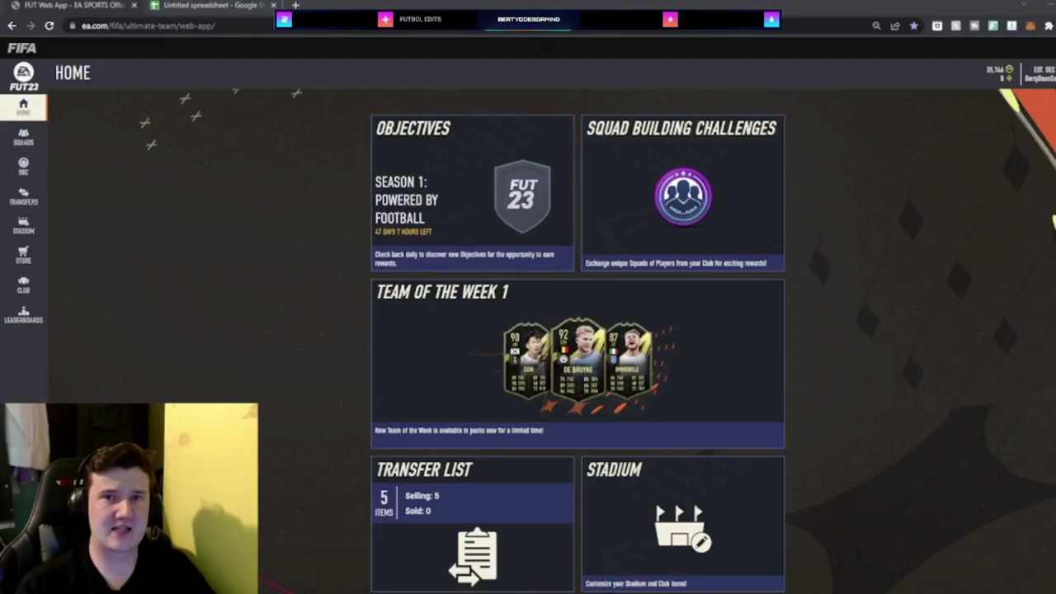
Go to Store > Packs > Classic Packs to show the 750-coin Premium Bronze Pack.
left_click(23, 254)
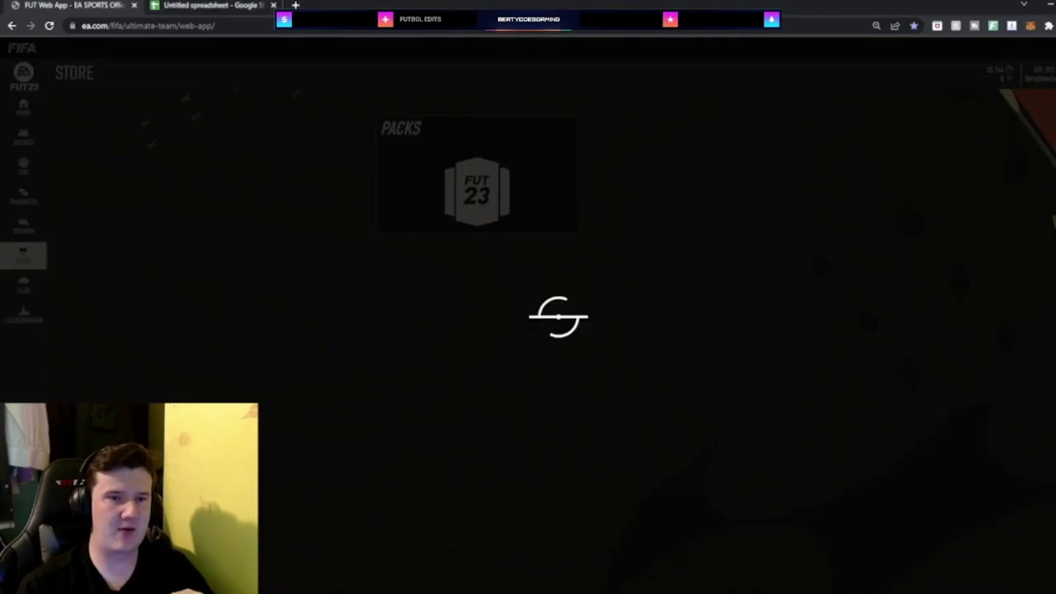
left_click(381, 224)
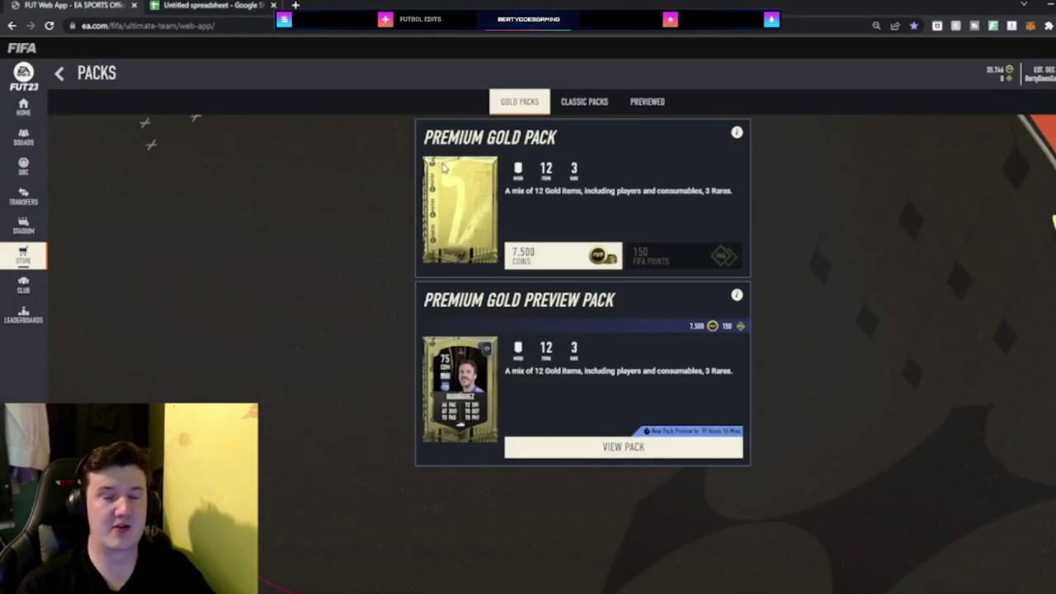
left_click(596, 101)
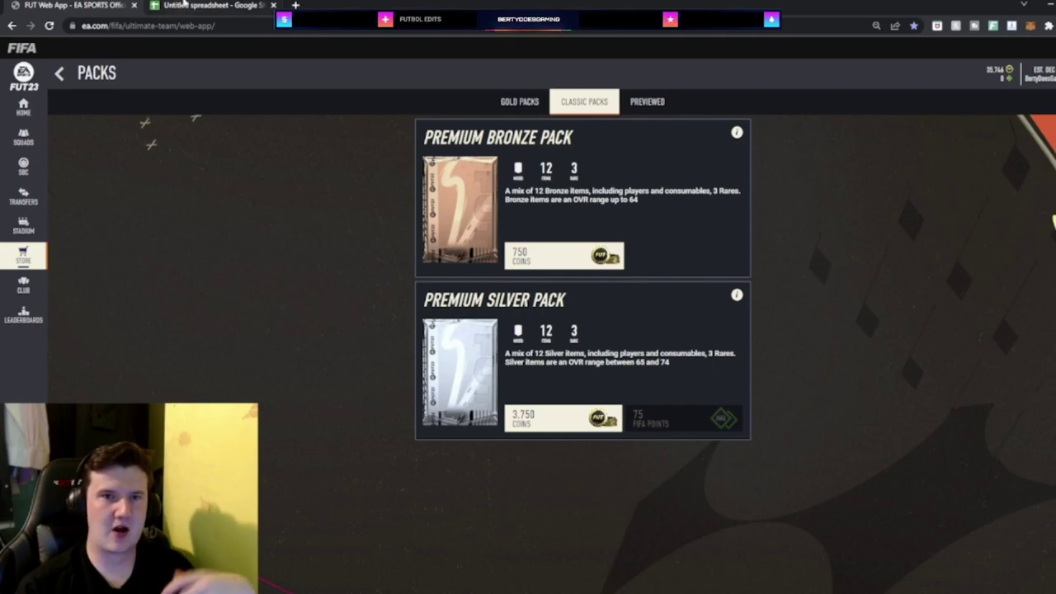
left_click(183, 5)
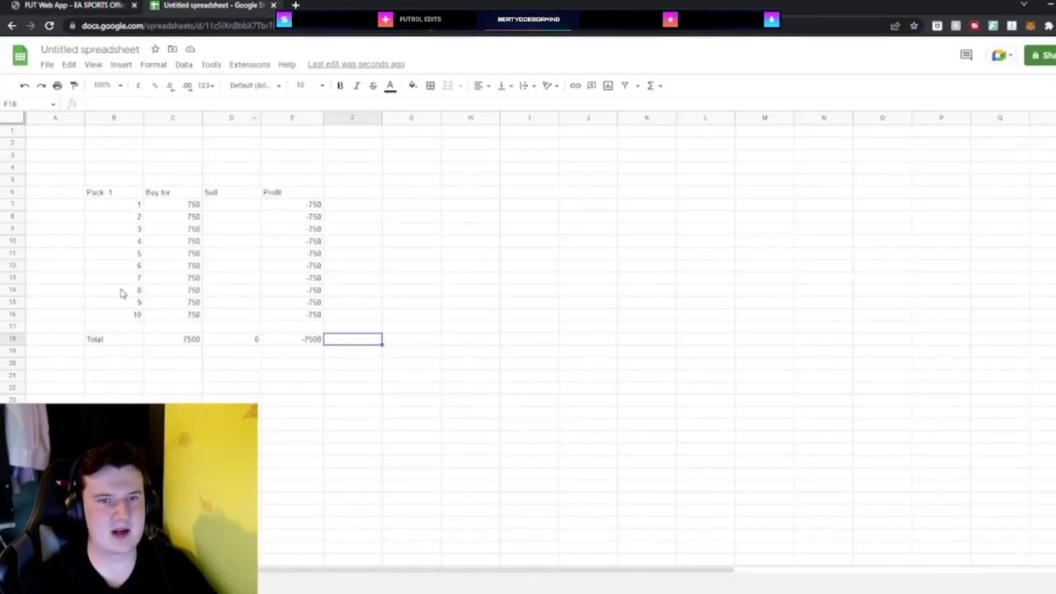
left_click_drag(128, 204, 195, 314)
left_click_drag(251, 195, 244, 323)
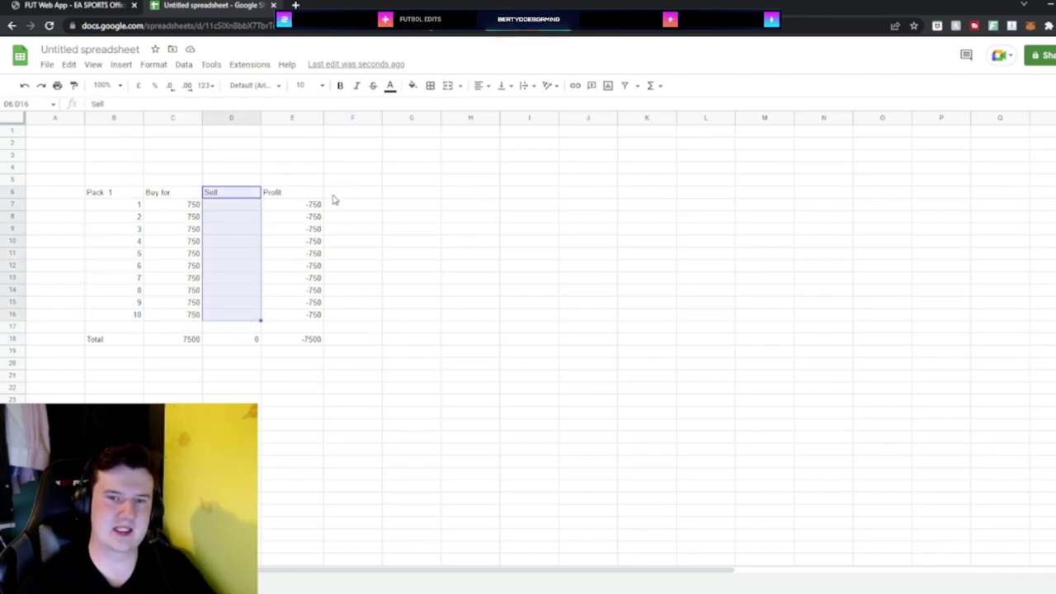
left_click_drag(317, 203, 306, 317)
left_click(301, 388)
left_click(70, 4)
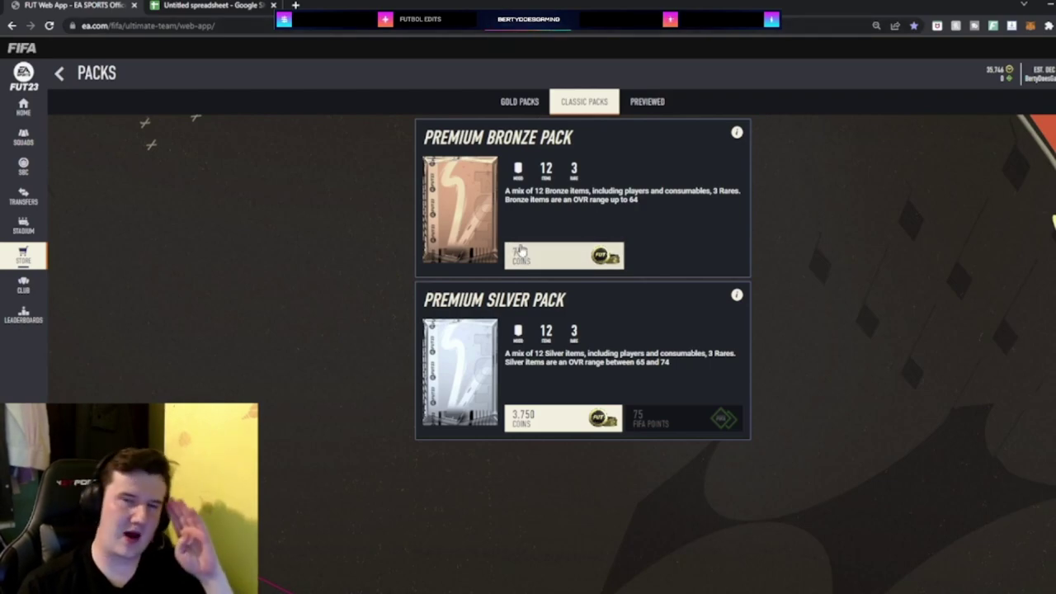
Buy and open a 750-coin Premium Bronze Pack, then compare Claros's market price.
left_click(567, 262)
left_click(572, 338)
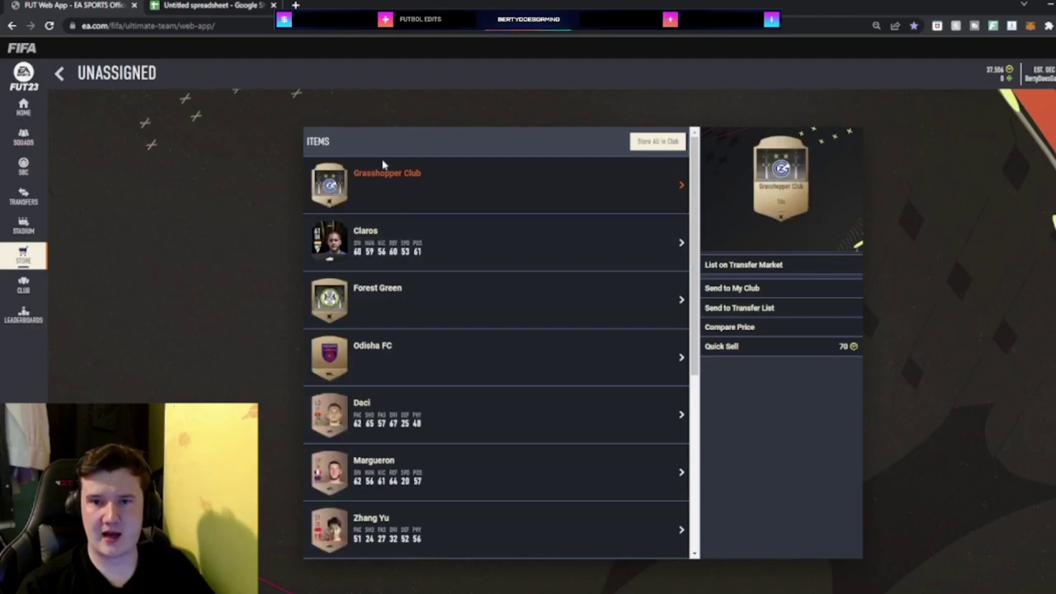
left_click(495, 243)
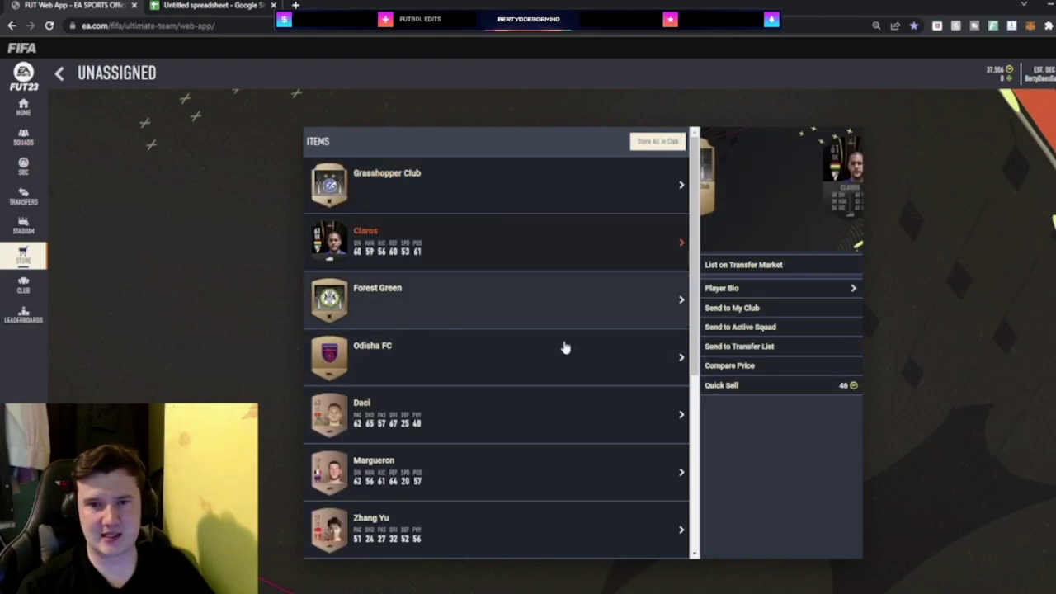
left_click(715, 365)
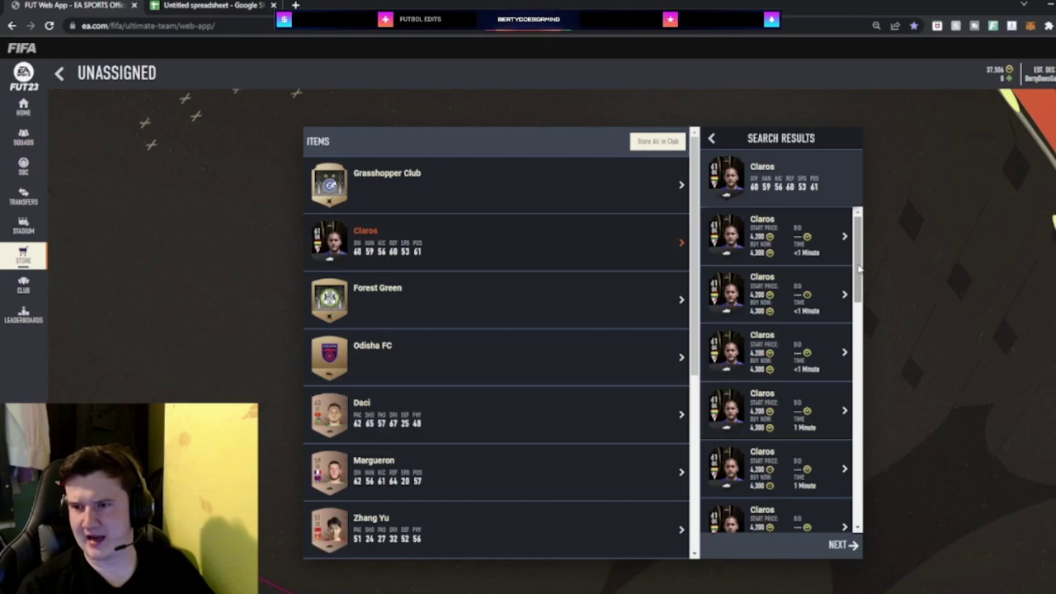
scroll(859, 268, "down", 10)
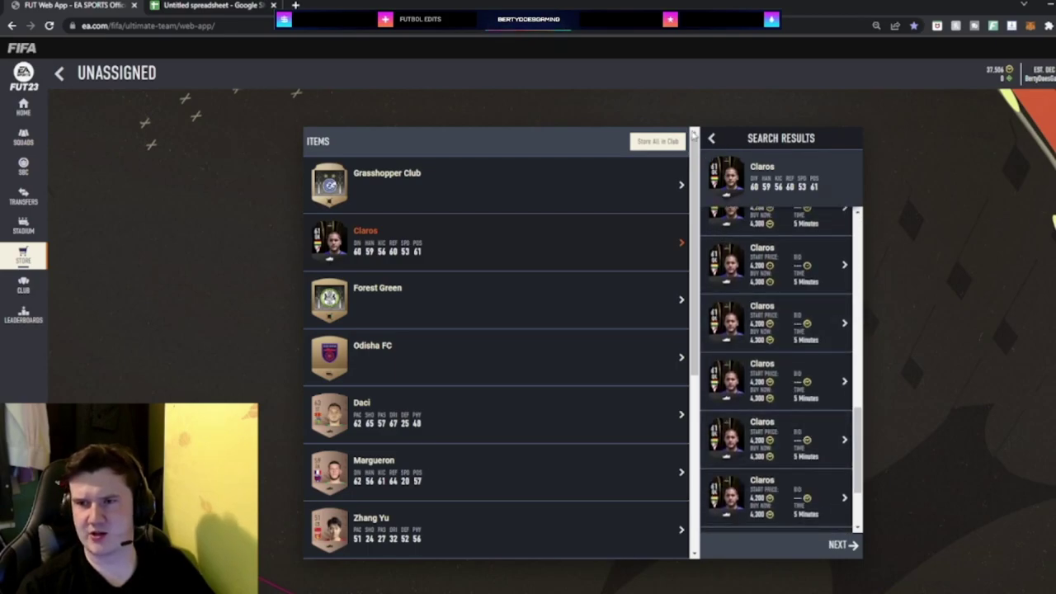
left_click(711, 138)
left_click(745, 265)
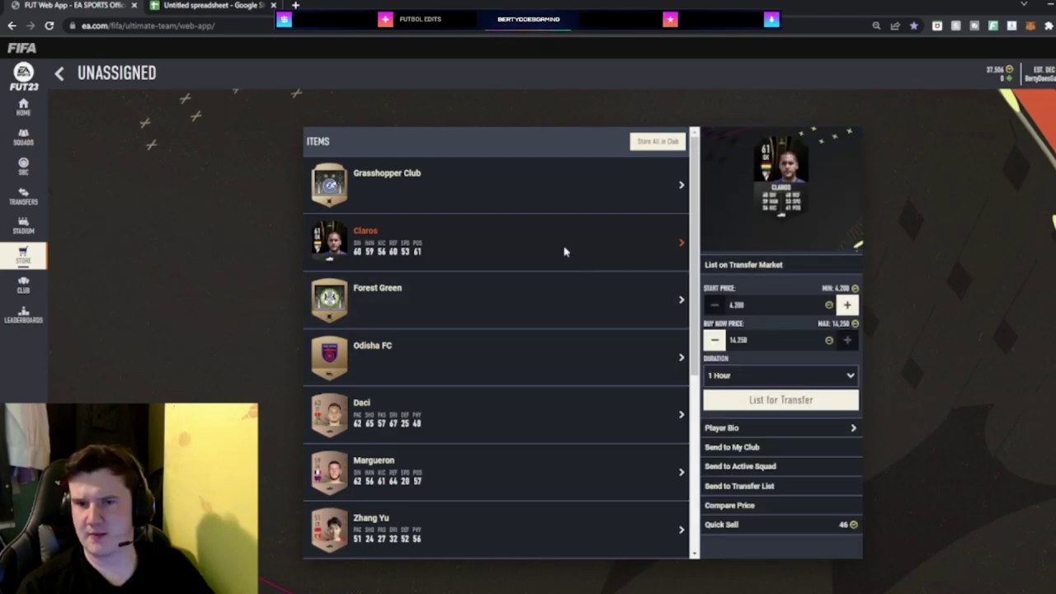
Compare market prices for the Grasshopper Club, Forest Green and Odisha FC badges.
left_click(471, 201)
left_click(471, 243)
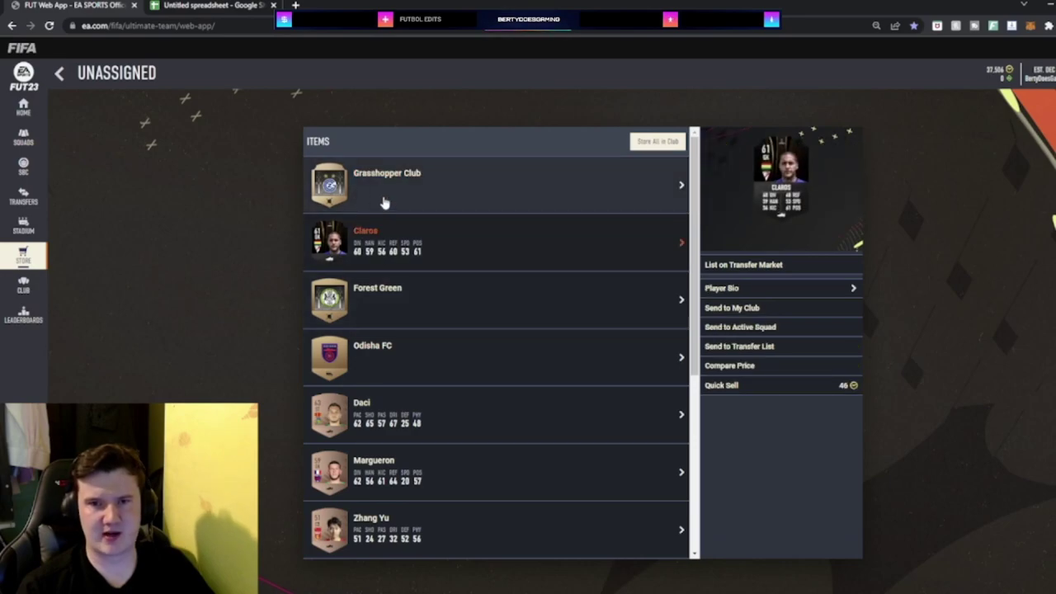
left_click(383, 202)
left_click(743, 326)
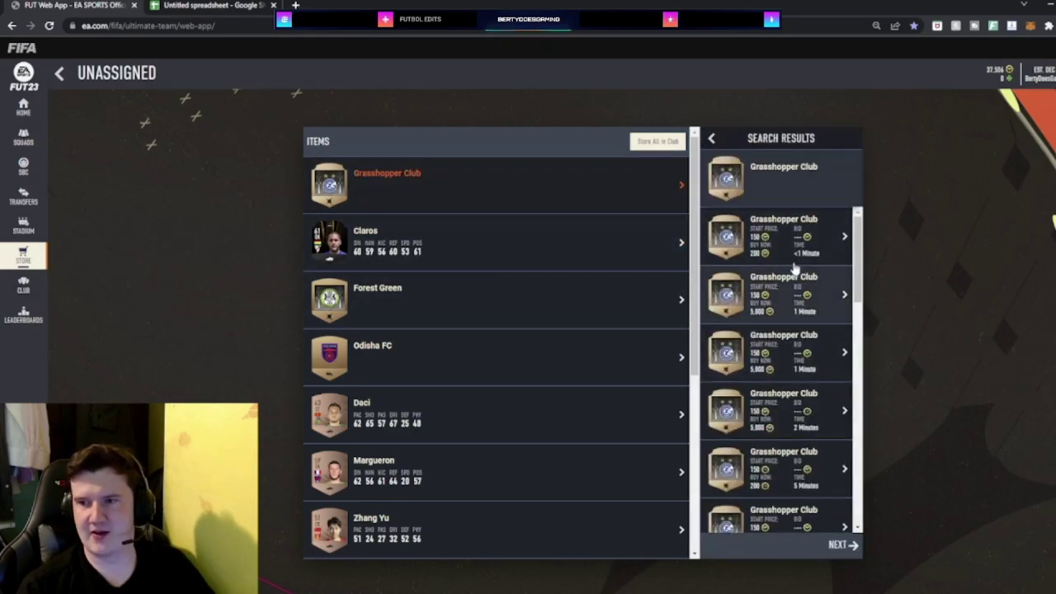
left_click(711, 142)
left_click(495, 314)
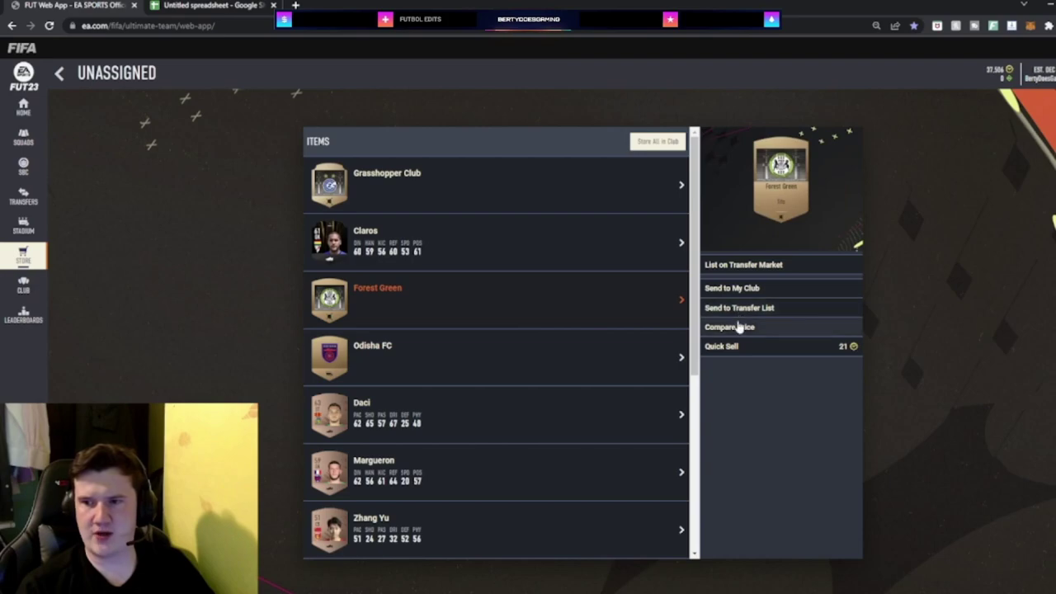
left_click(743, 327)
left_click(712, 142)
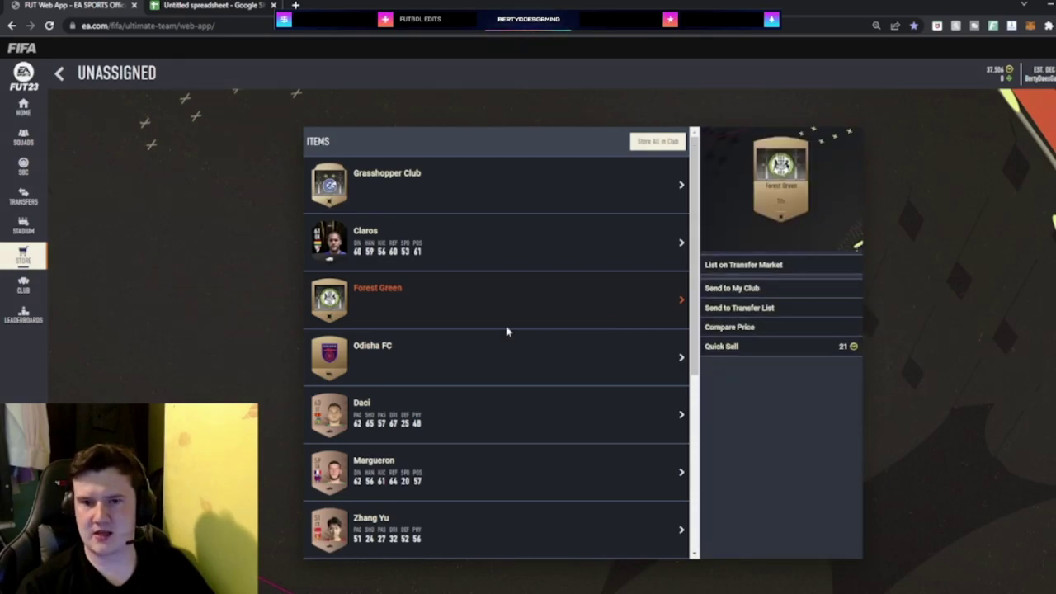
left_click(506, 339)
left_click(726, 328)
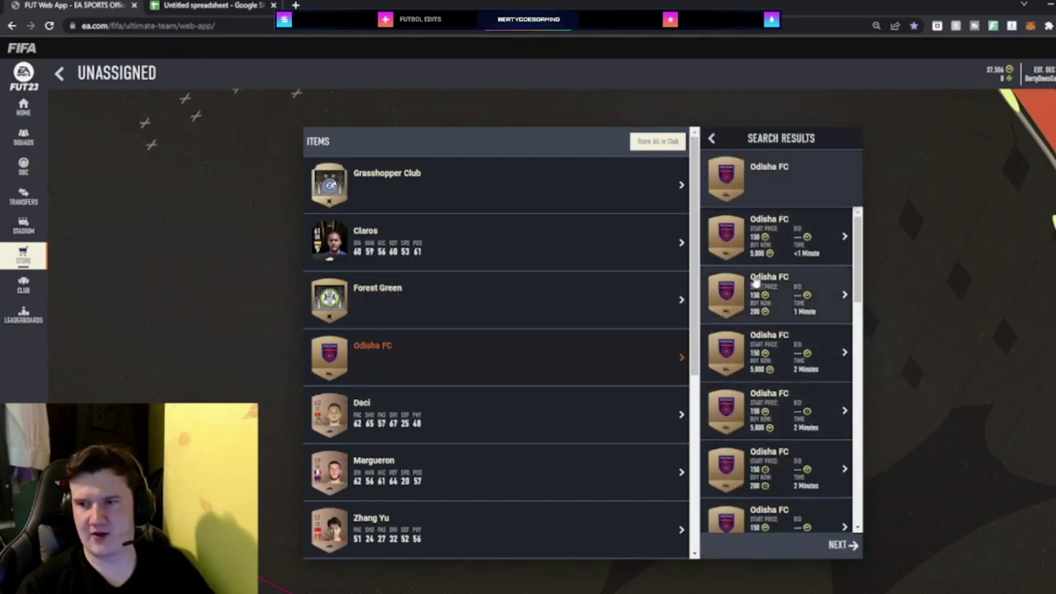
left_click(712, 142)
Compare market prices for players Daci, Margueron and Zhang Yu.
left_click(544, 412)
scroll(682, 290, "down", 2)
left_click(731, 370)
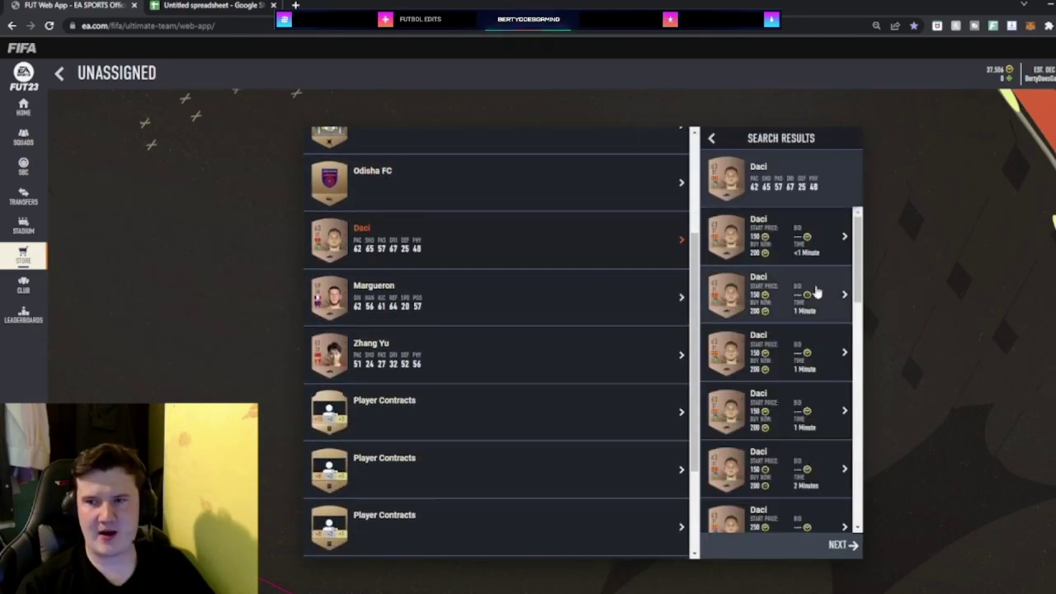
left_click(494, 287)
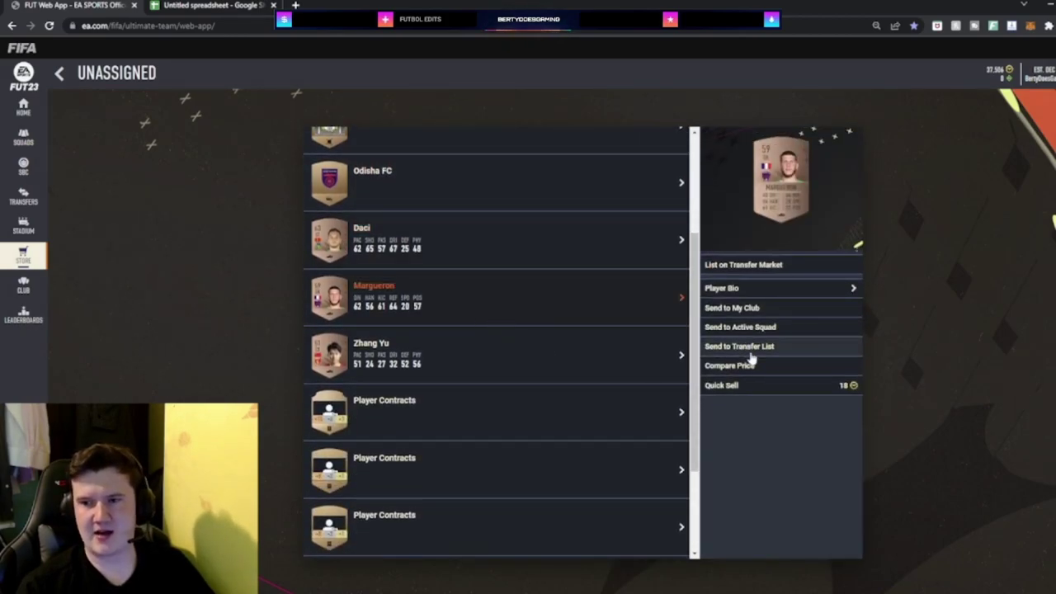
left_click(752, 368)
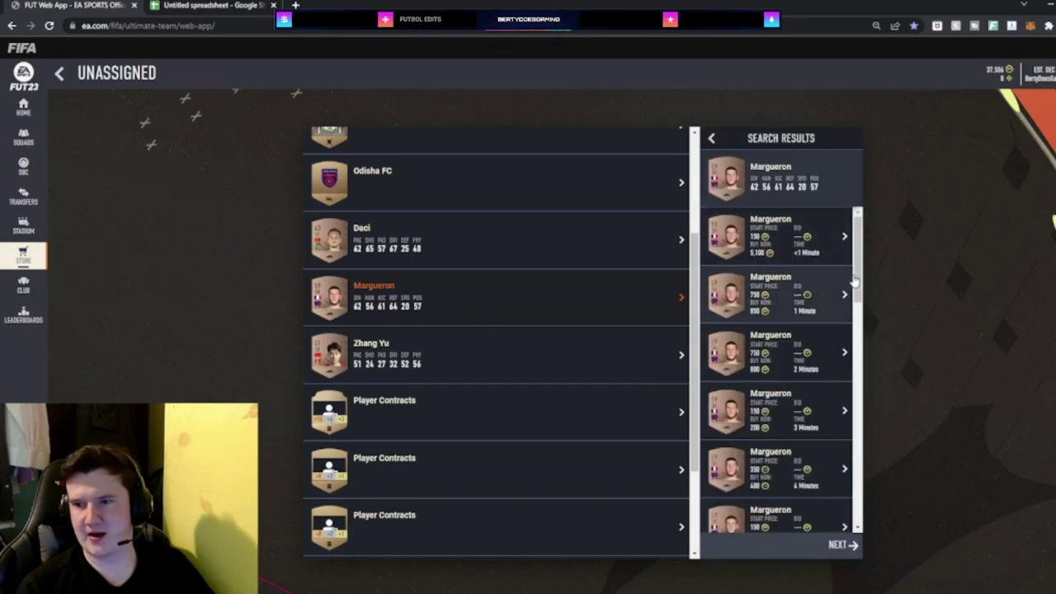
scroll(860, 268, "down", 3)
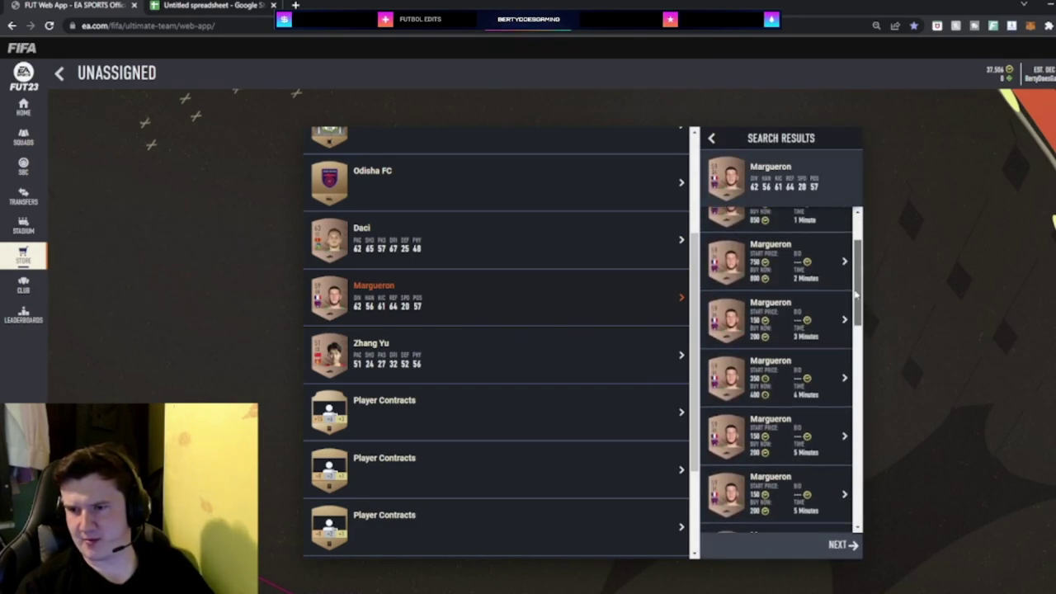
left_click(465, 380)
left_click(731, 379)
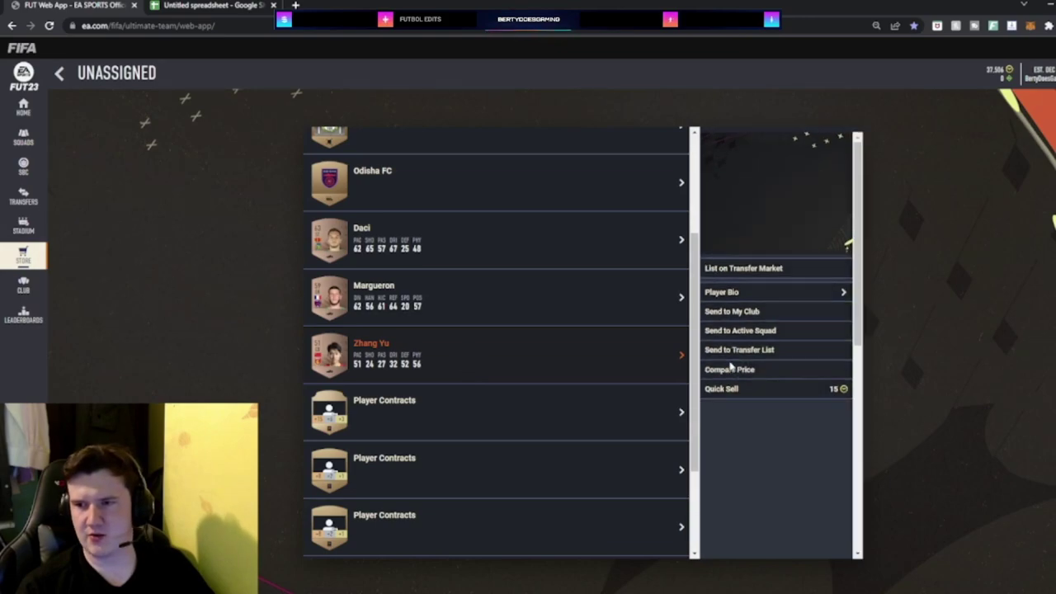
scroll(860, 252, "down", 3)
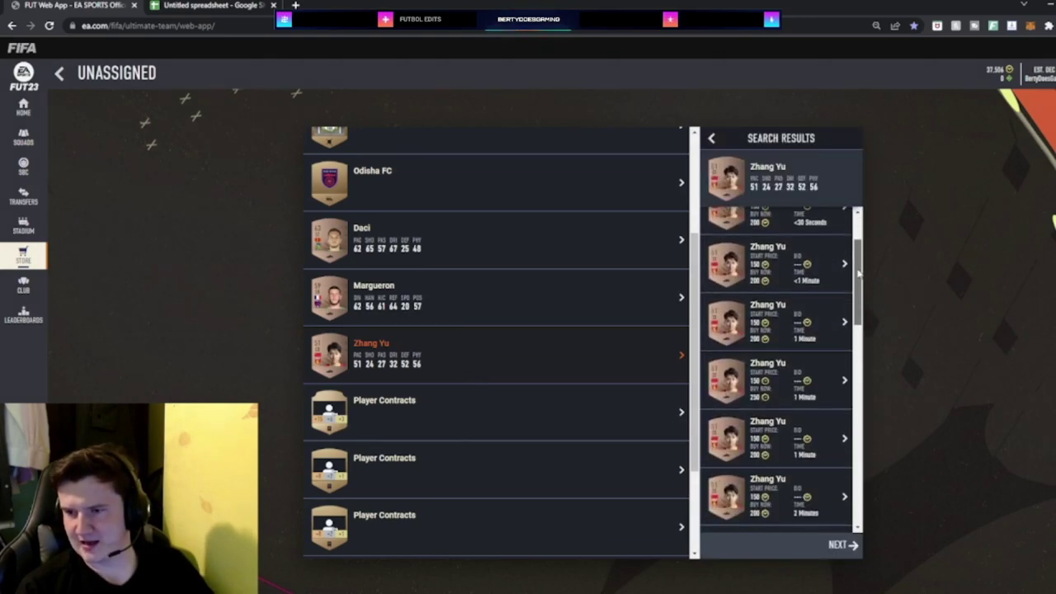
left_click(504, 245)
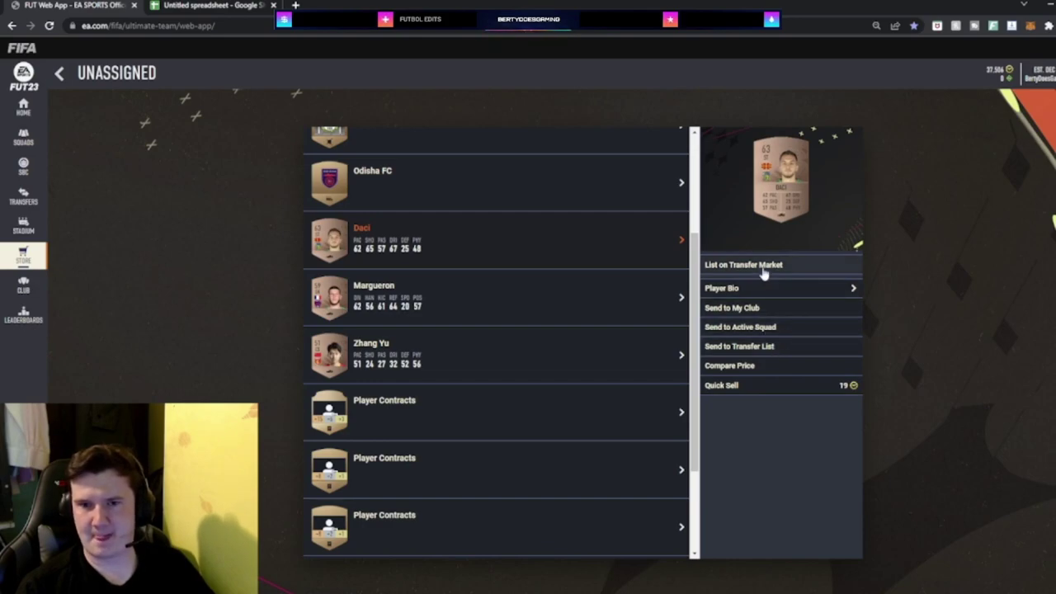
Send Daci, Margueron, Zhang Yu and Claros to My Club.
left_click(766, 310)
left_click(766, 309)
left_click(763, 310)
scroll(561, 293, "up", 2)
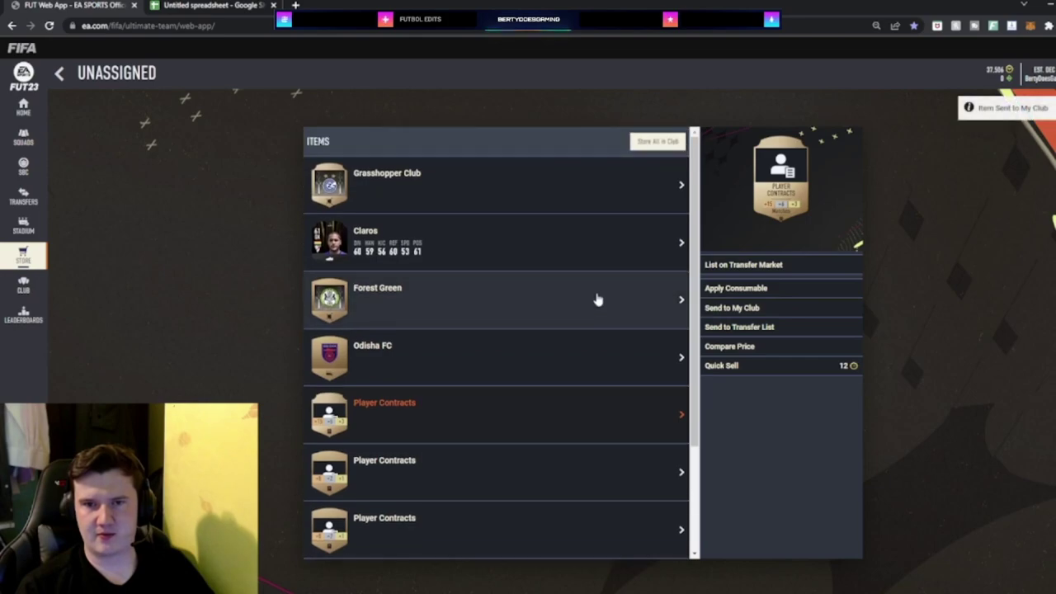
left_click(570, 239)
left_click(784, 309)
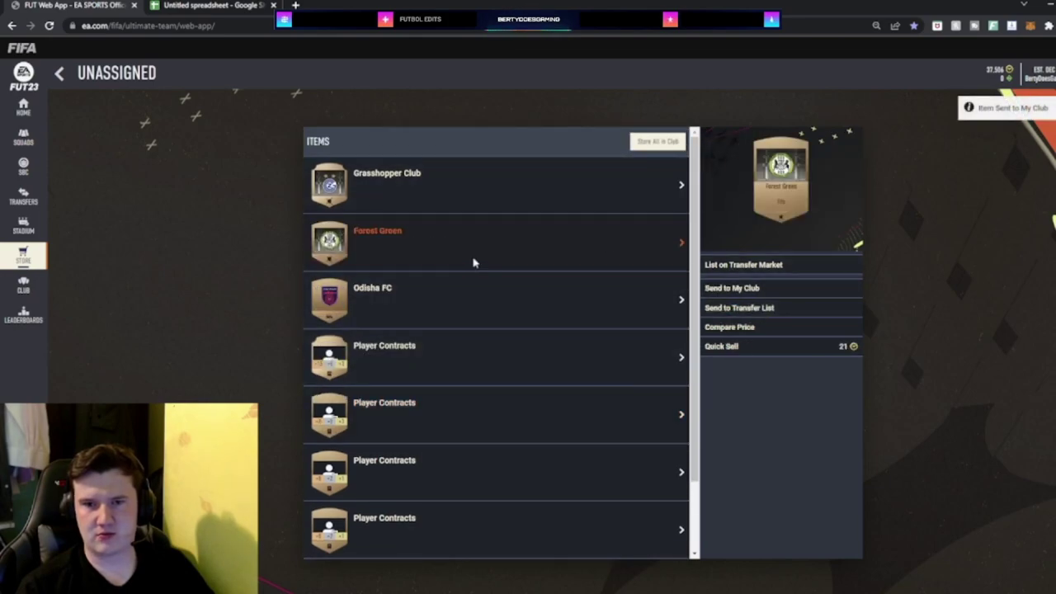
scroll(478, 272, "down", 2)
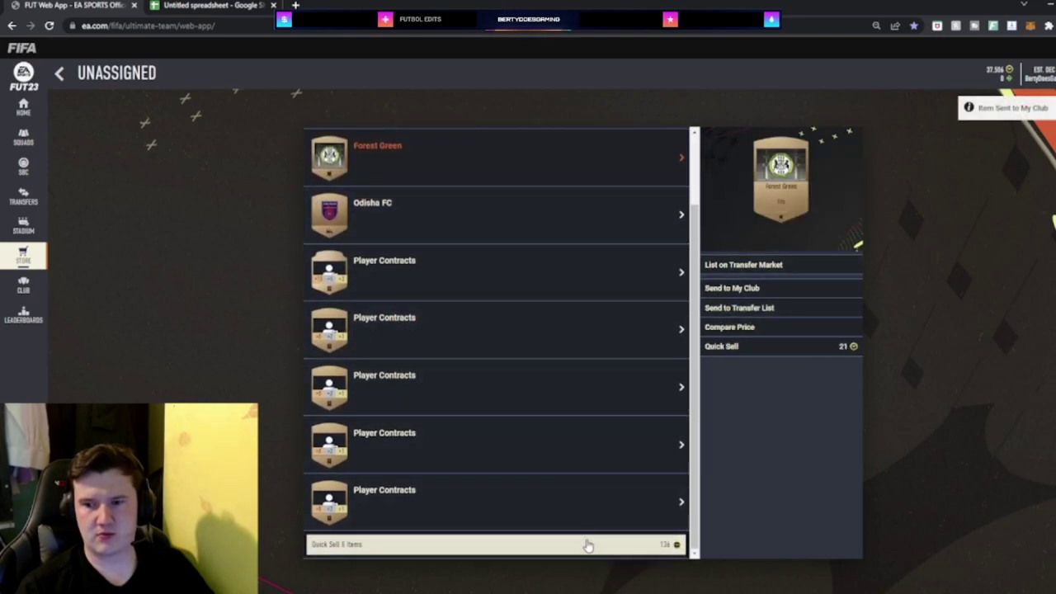
Quick sell all remaining pack items for 136 coins.
left_click(585, 544)
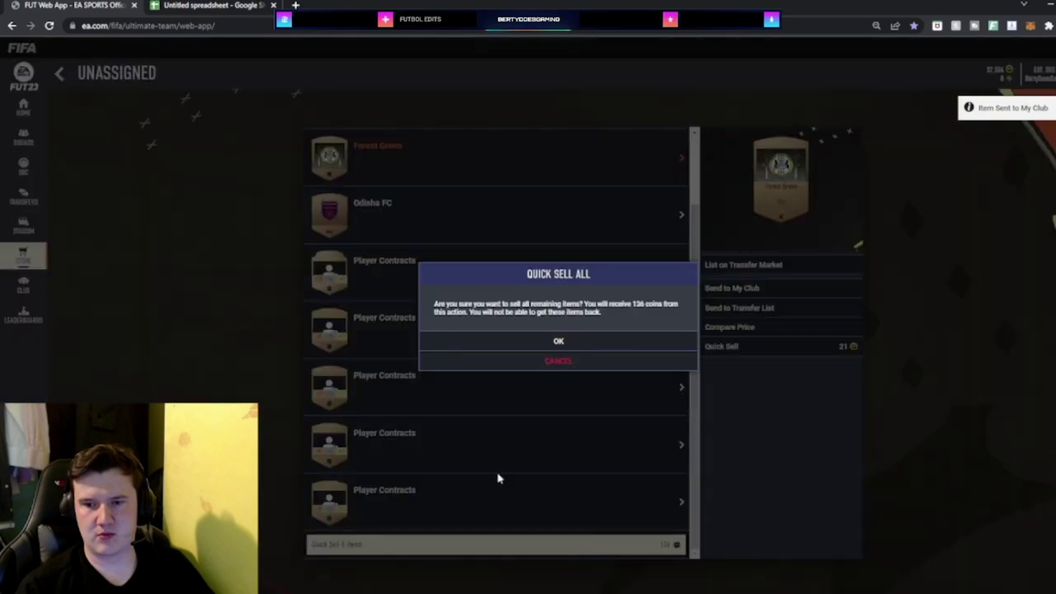
left_click(553, 363)
left_click(471, 285)
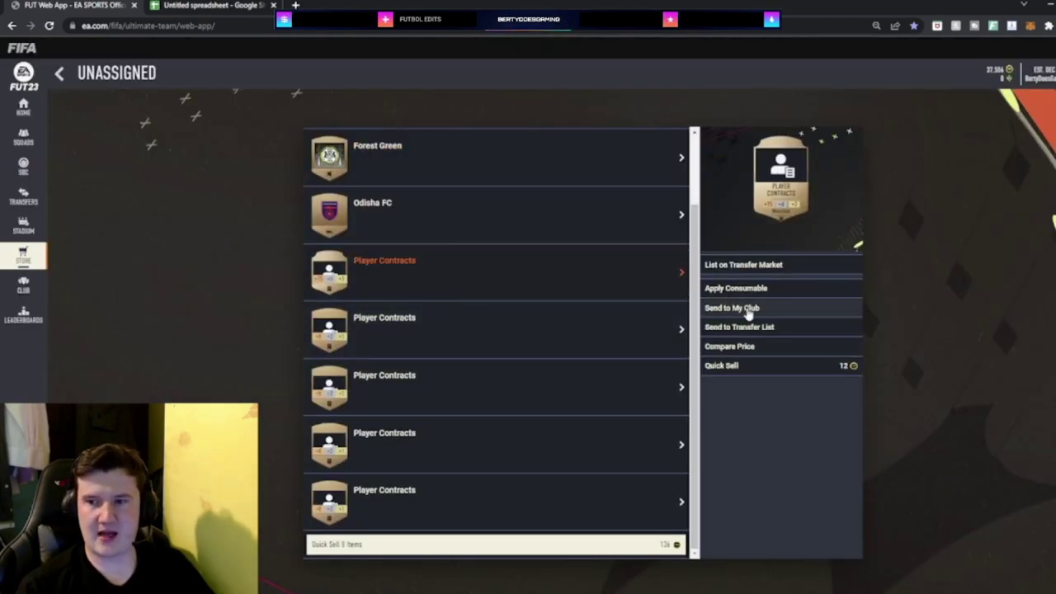
left_click(588, 548)
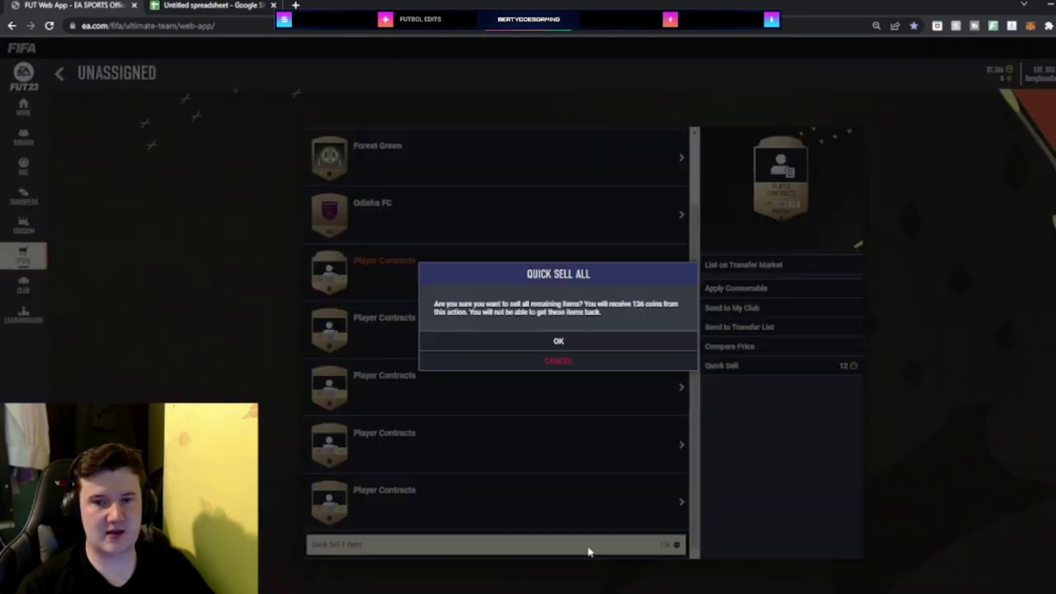
left_click(559, 361)
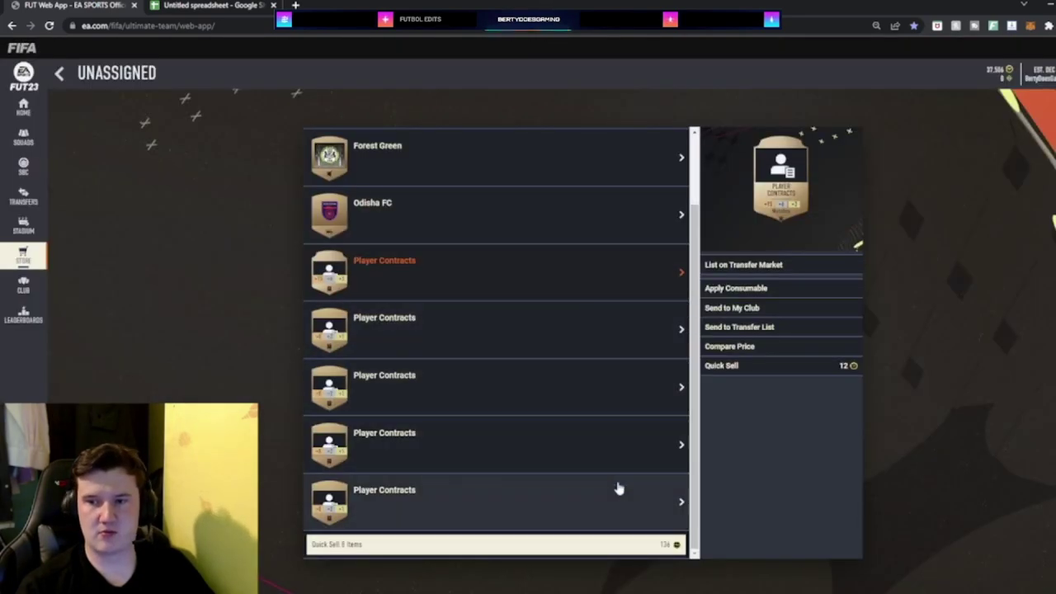
left_click(629, 542)
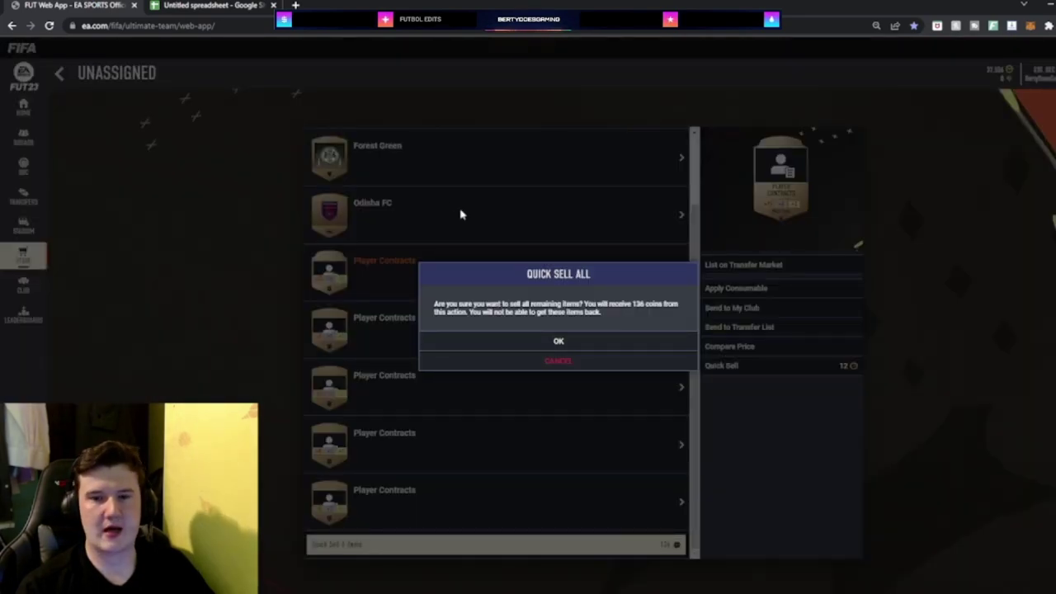
left_click(558, 344)
Record 136 as pack 1's sell value in tracker cell D7.
left_click(213, 7)
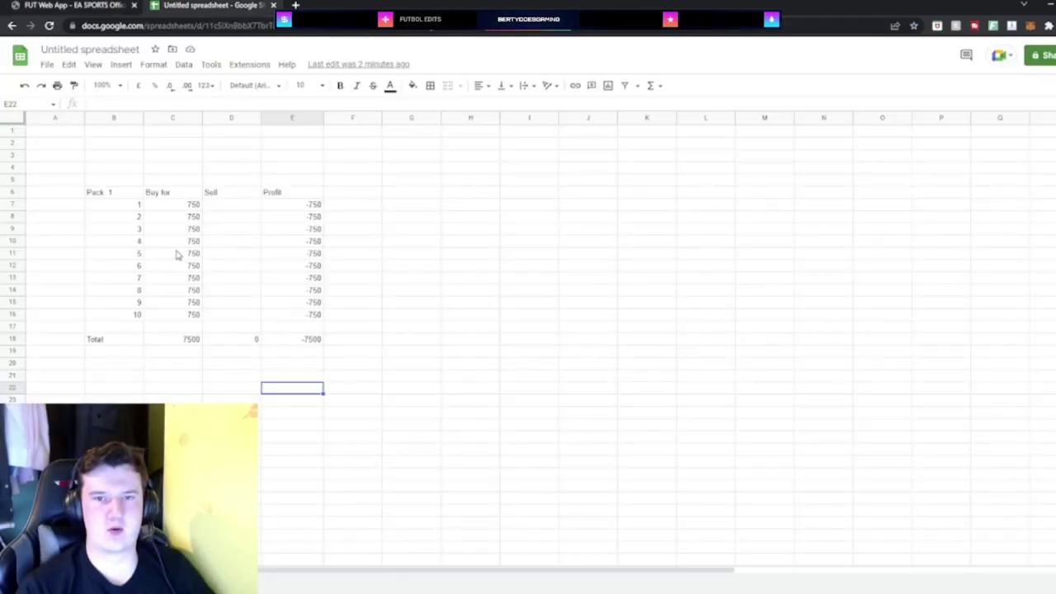
left_click(221, 206)
type("136")
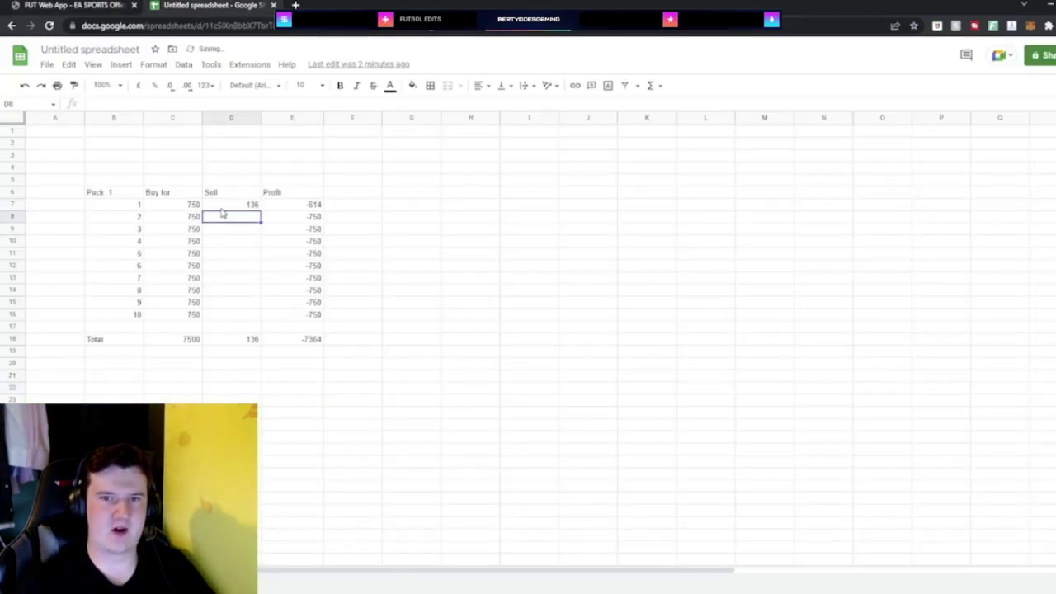
left_click(74, 4)
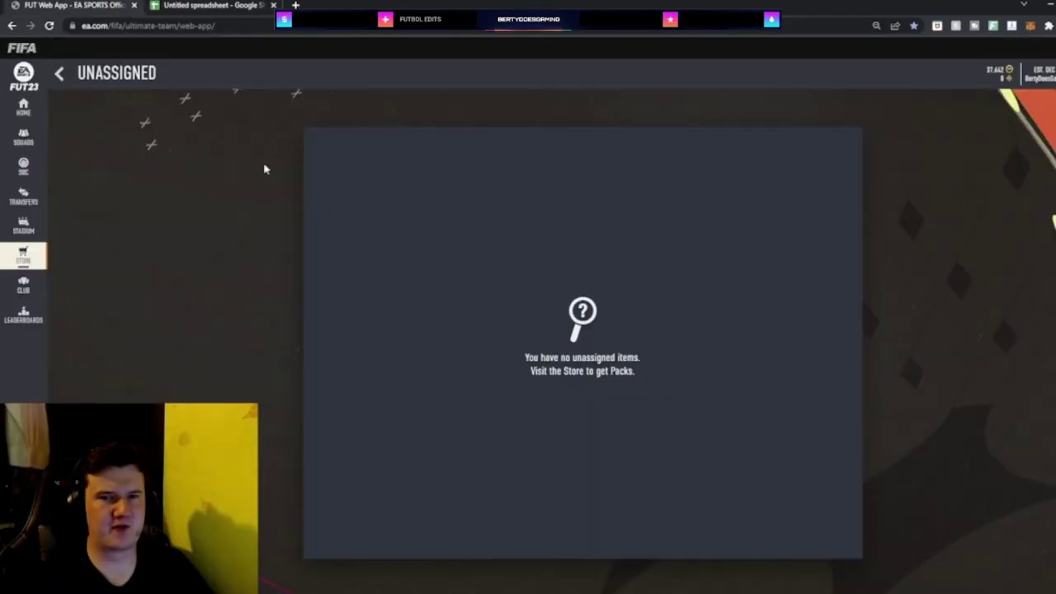
Buy and open another 750-coin Premium Bronze Pack from Classic Packs.
left_click(59, 72)
left_click(584, 101)
left_click(598, 255)
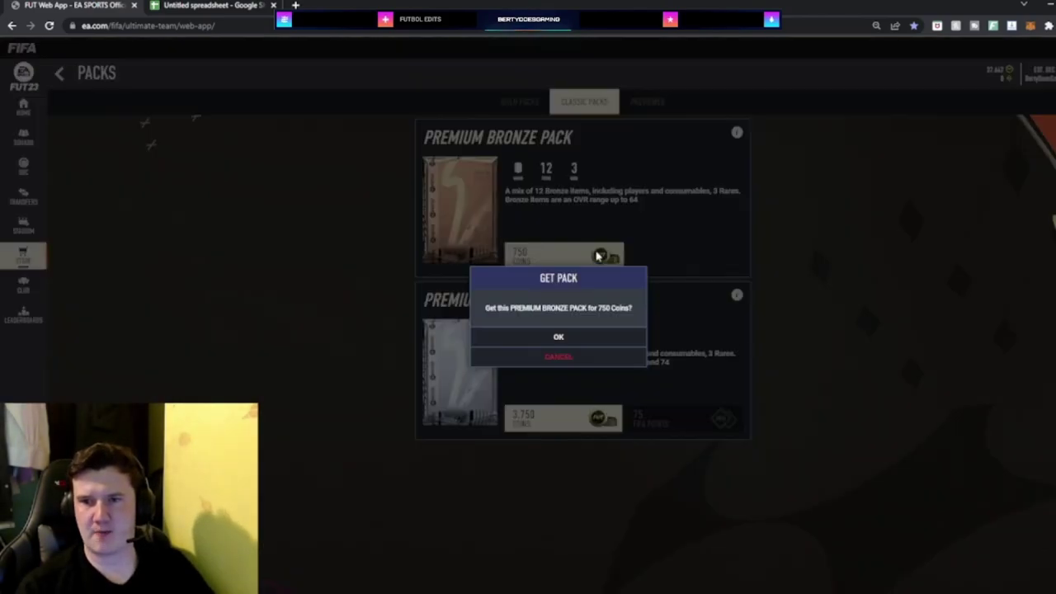
left_click(594, 333)
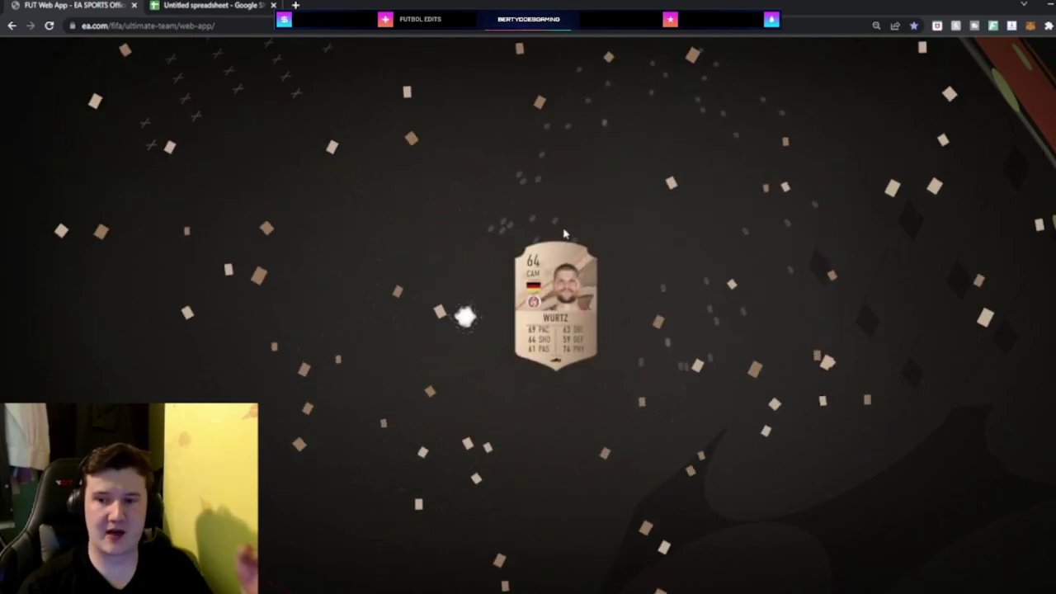
left_click(560, 276)
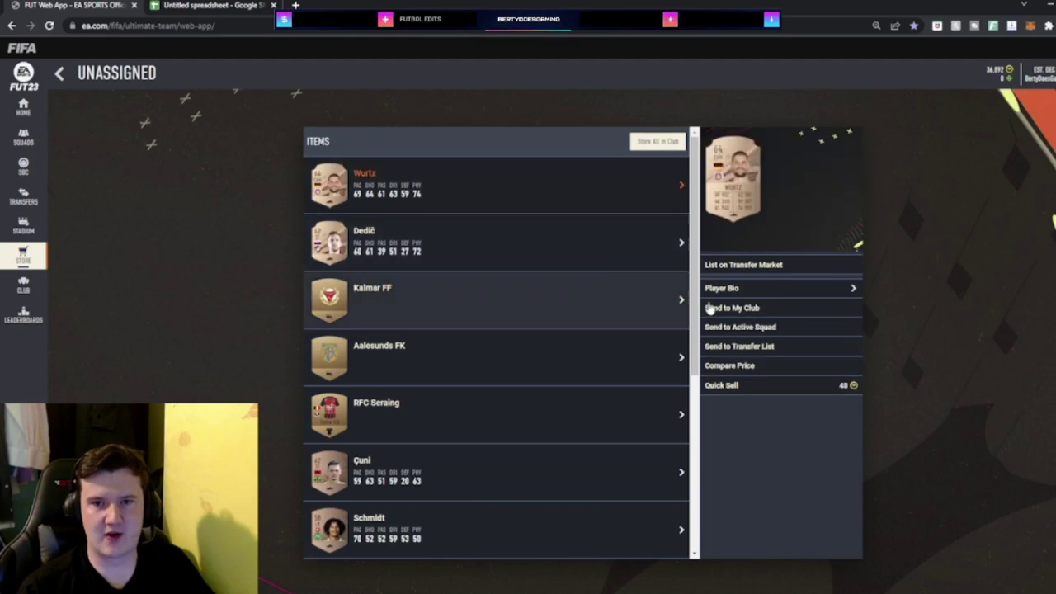
Price-check Wurtz and list Dedič on the transfer market.
left_click(769, 366)
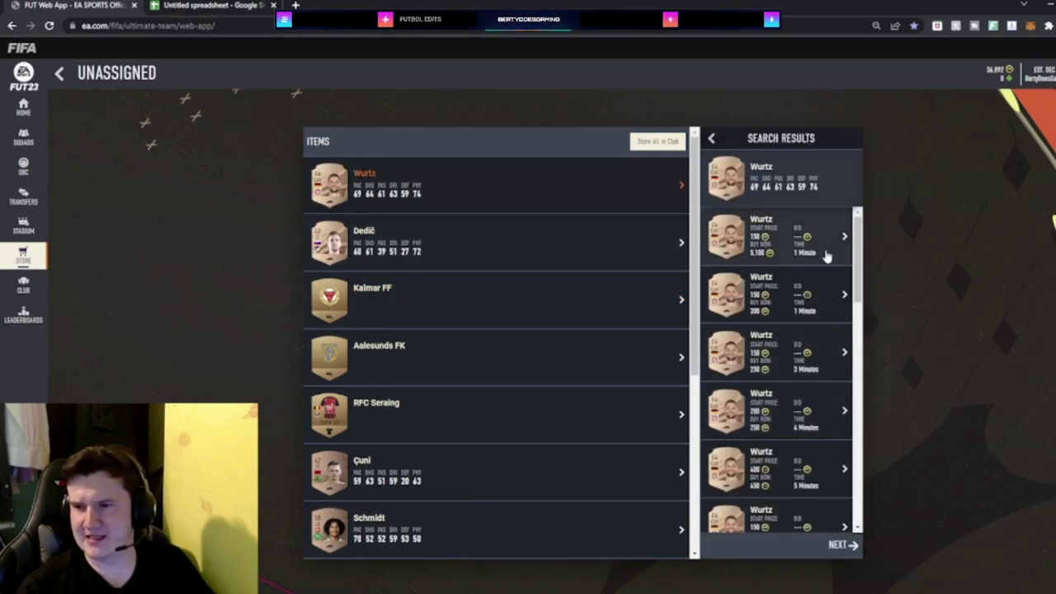
scroll(848, 247, "down", 2)
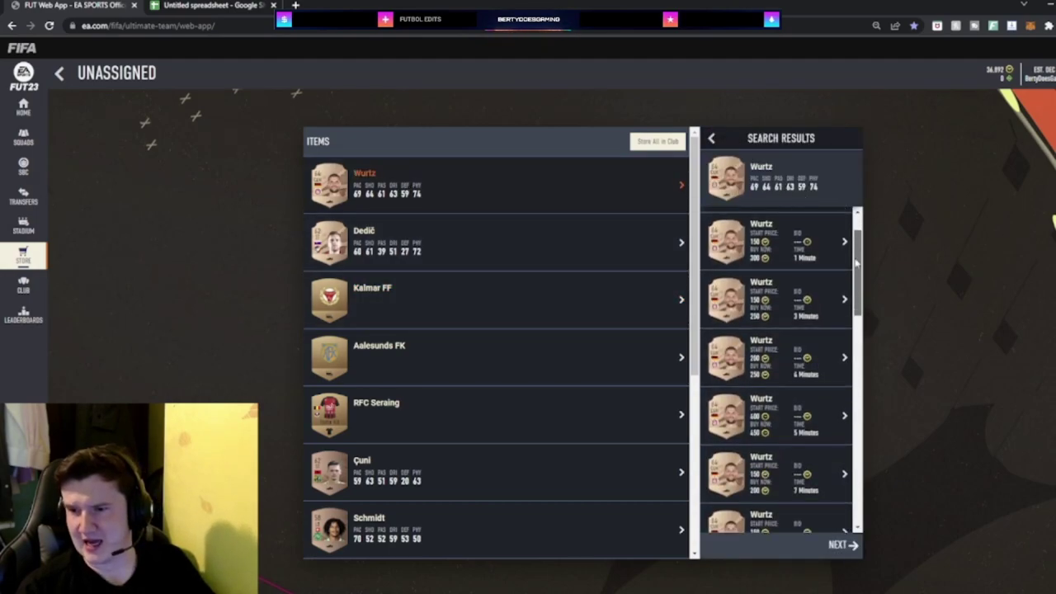
left_click(495, 242)
left_click(747, 268)
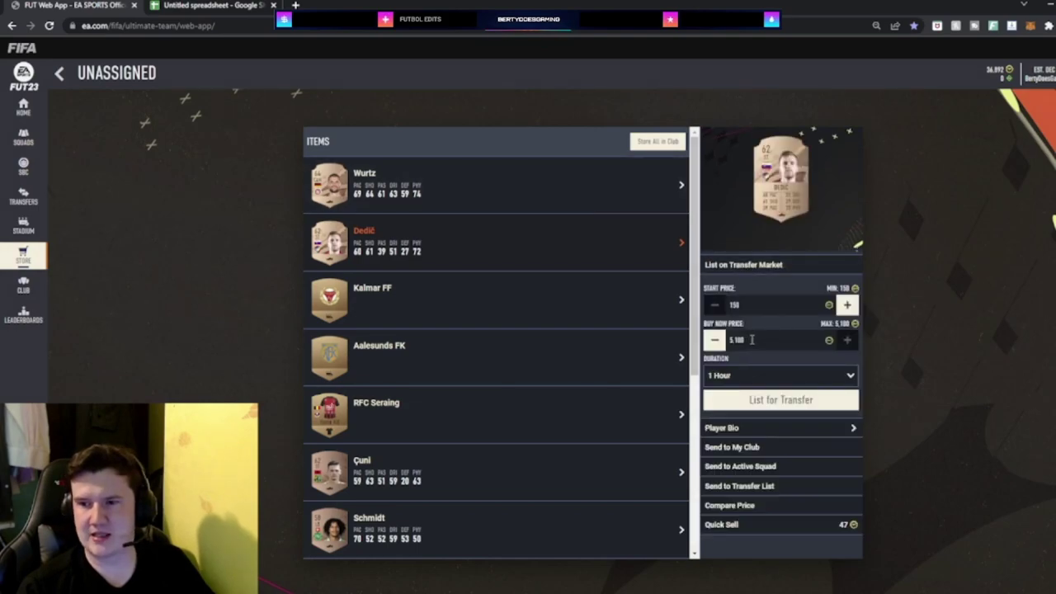
left_click(766, 401)
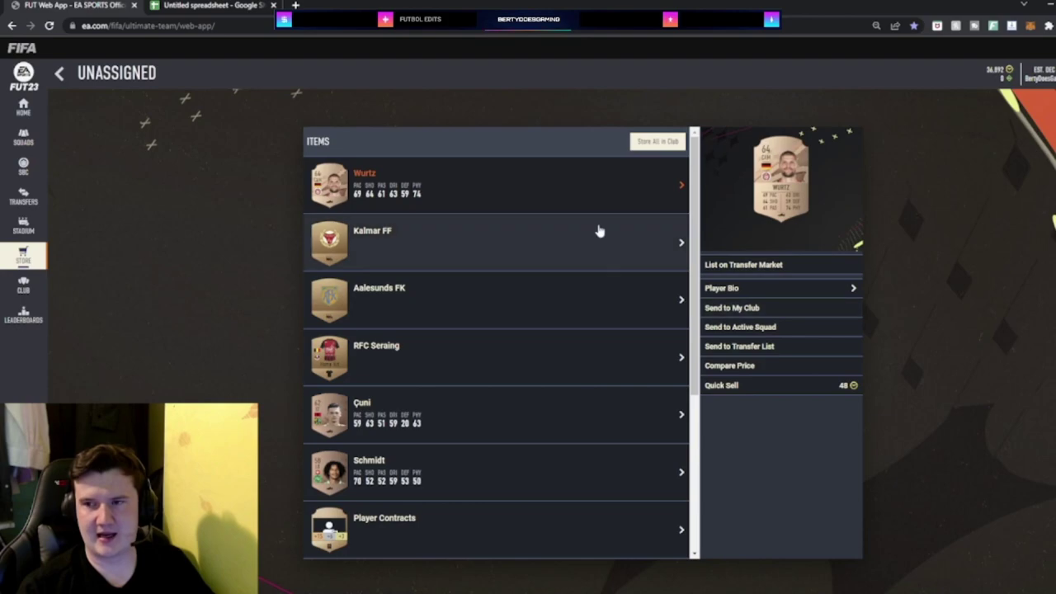
Compare Wurtz's market price and list him on the transfer market.
left_click(788, 365)
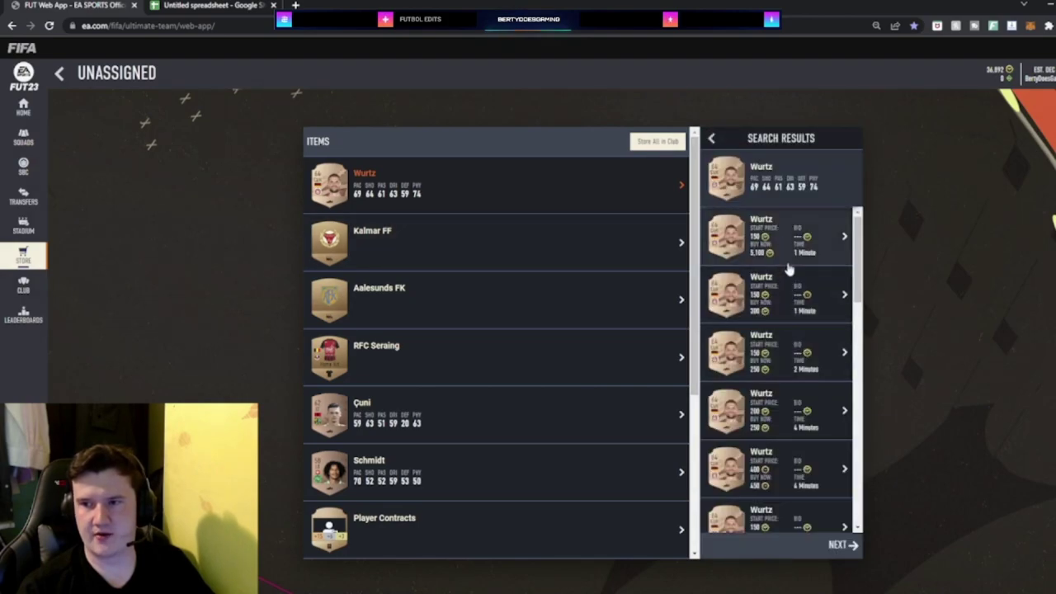
left_click(714, 141)
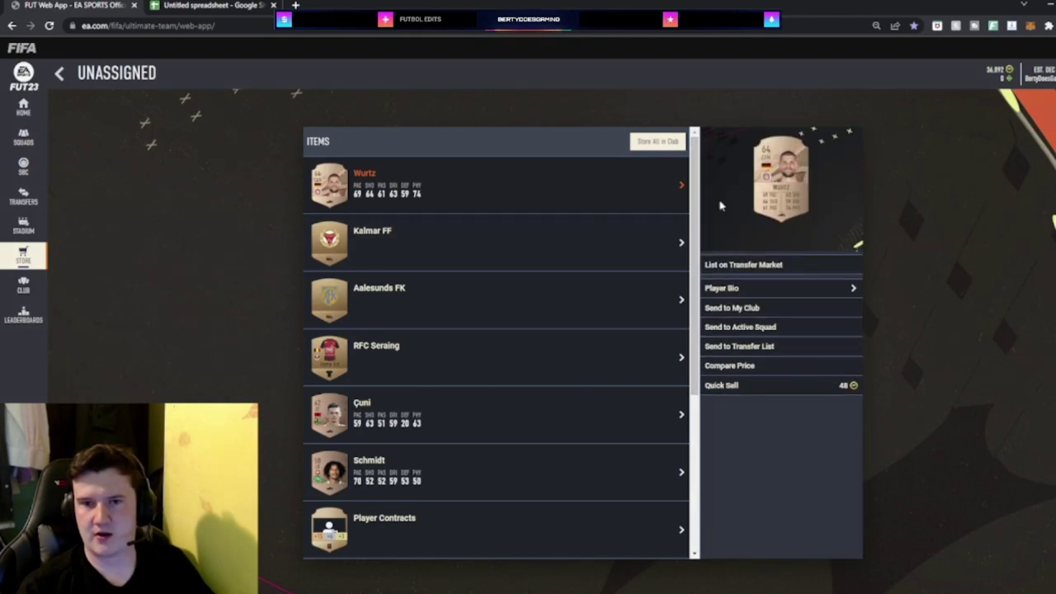
left_click(766, 266)
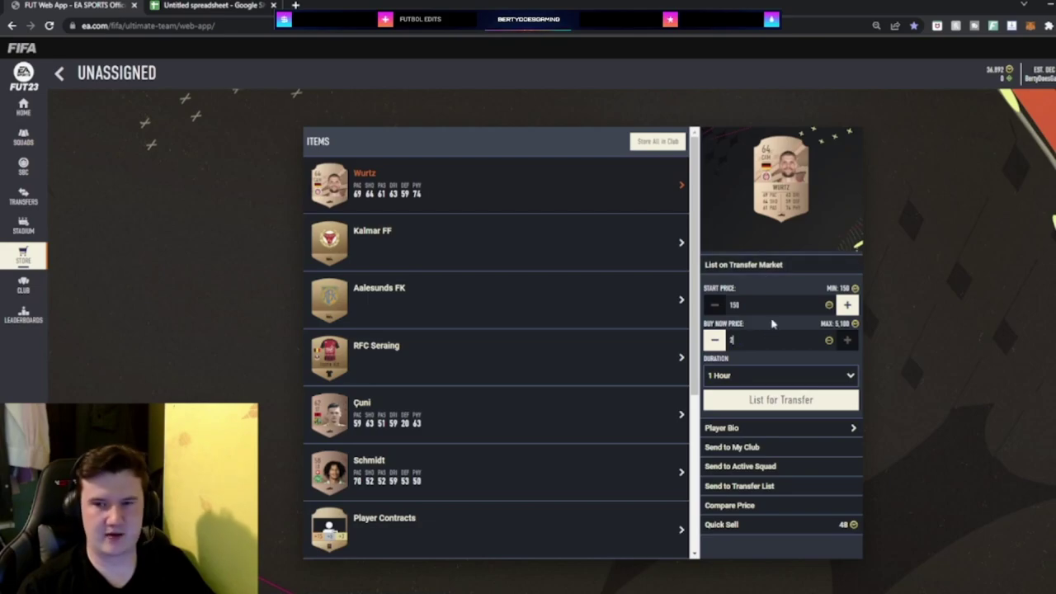
left_click(774, 401)
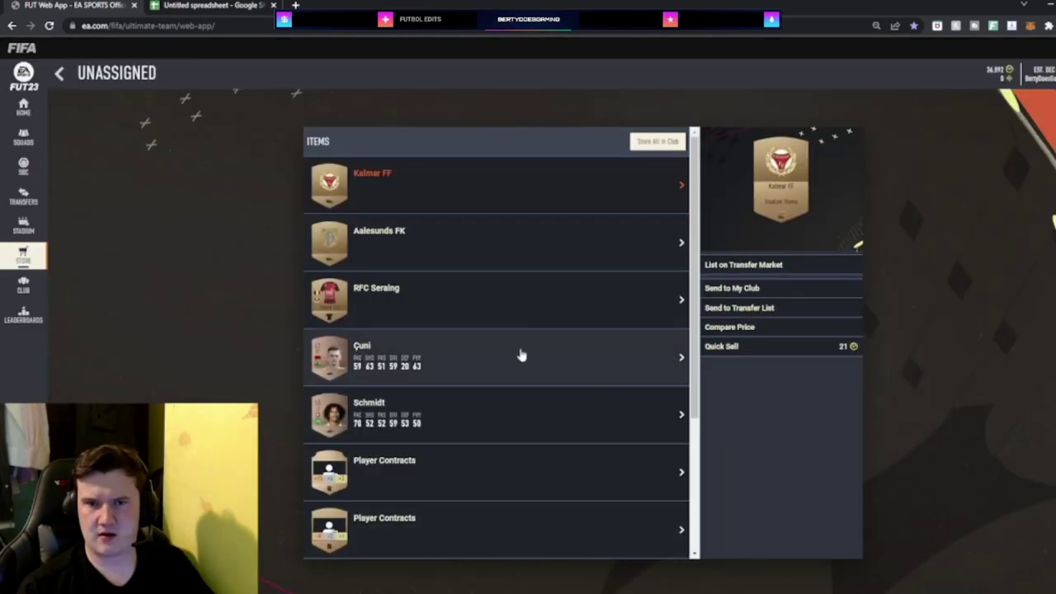
Review Dedič's active transfer listing, then return Home to the unassigned items.
left_click(24, 192)
left_click(453, 337)
scroll(470, 313, "down", 5)
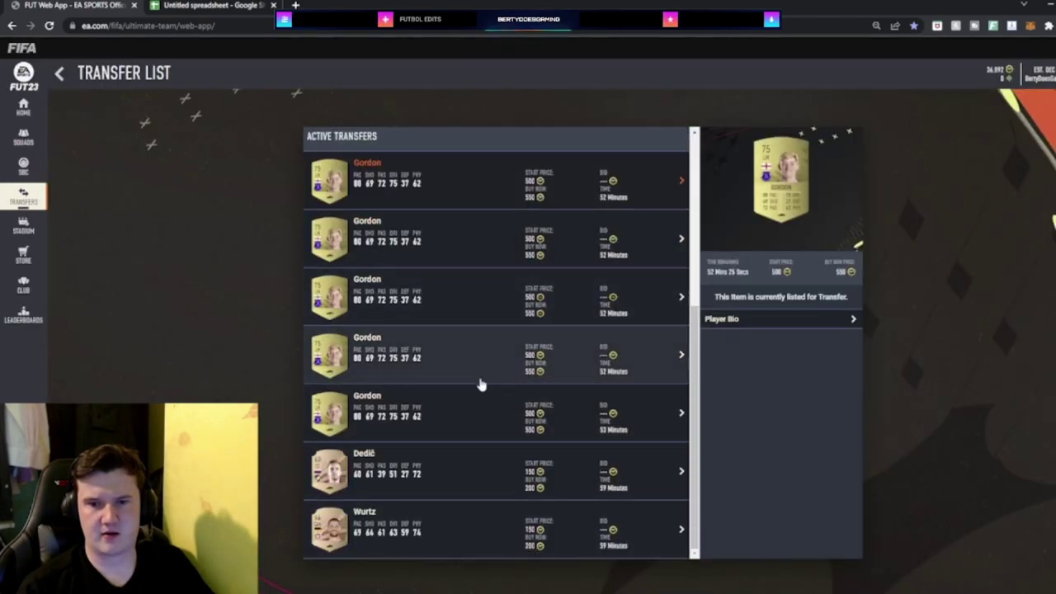
left_click(468, 478)
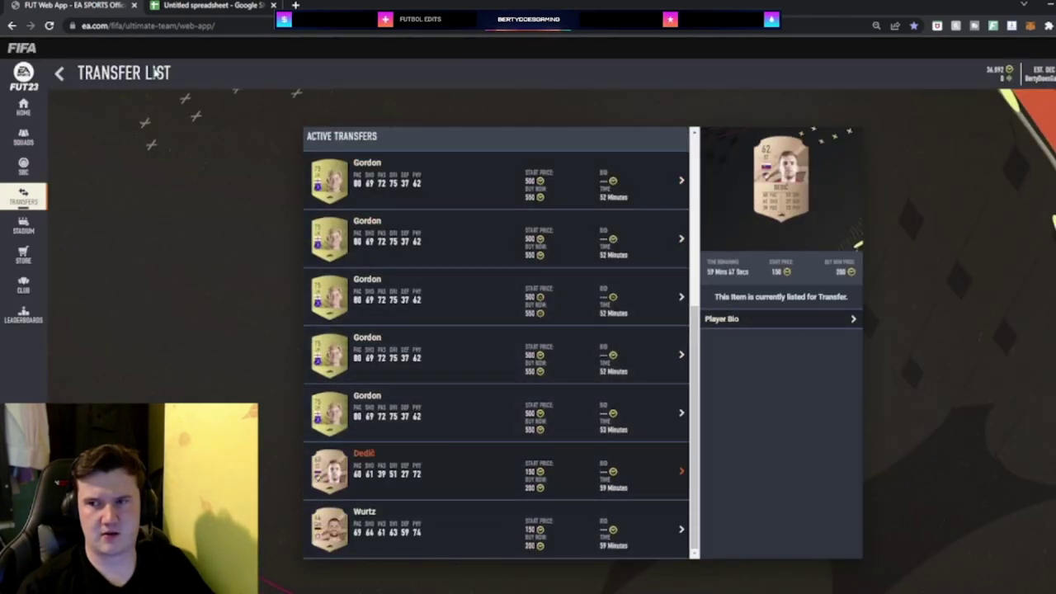
left_click(23, 165)
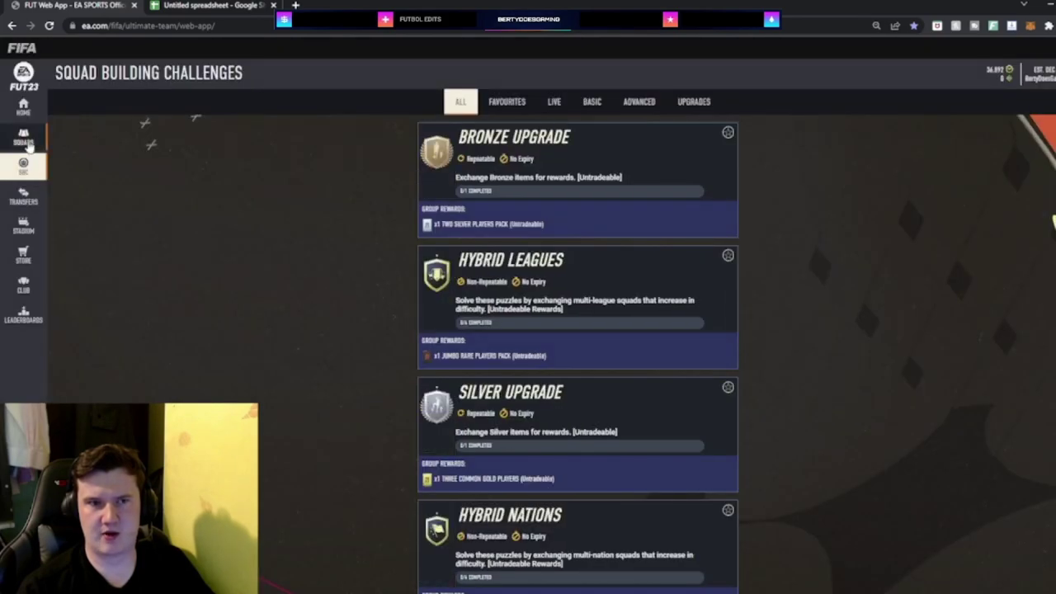
left_click(28, 140)
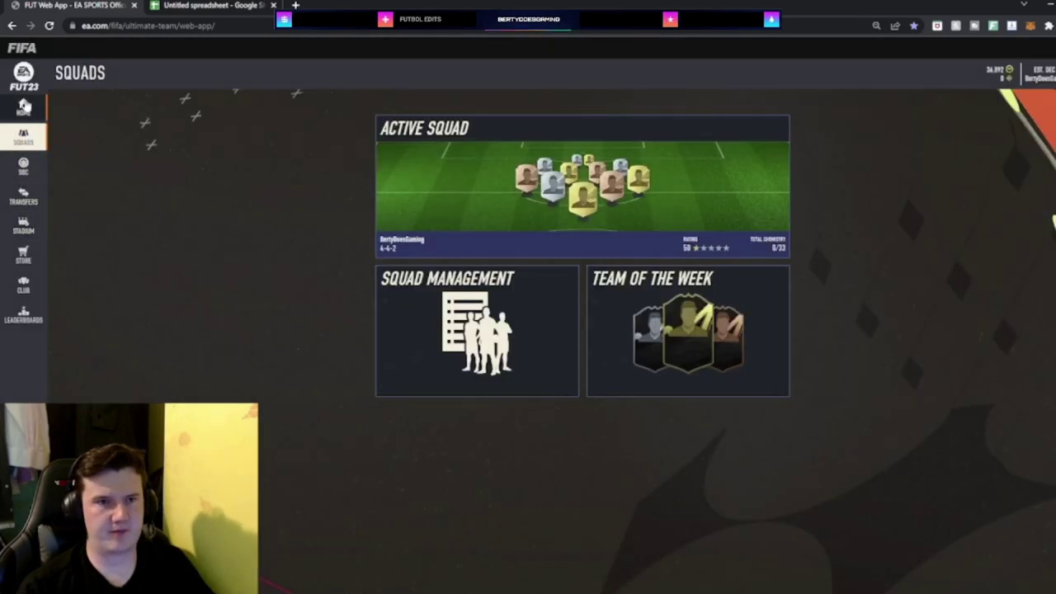
left_click(25, 105)
left_click(500, 141)
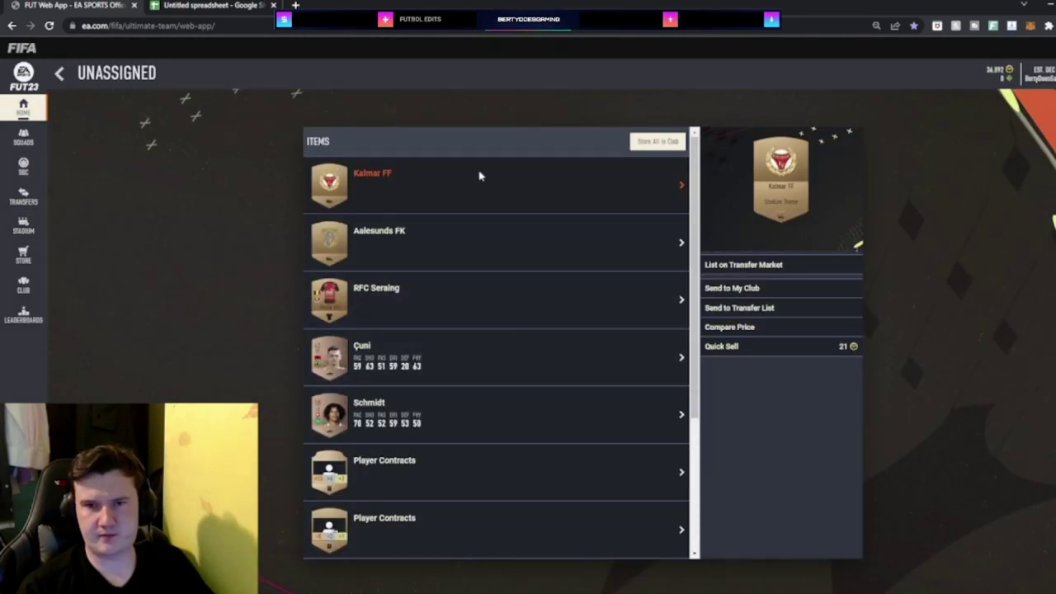
Compare market prices for Kalmar FF, Aalesunds FK, RFC Seraing, Čuni and Schmidt.
left_click(742, 328)
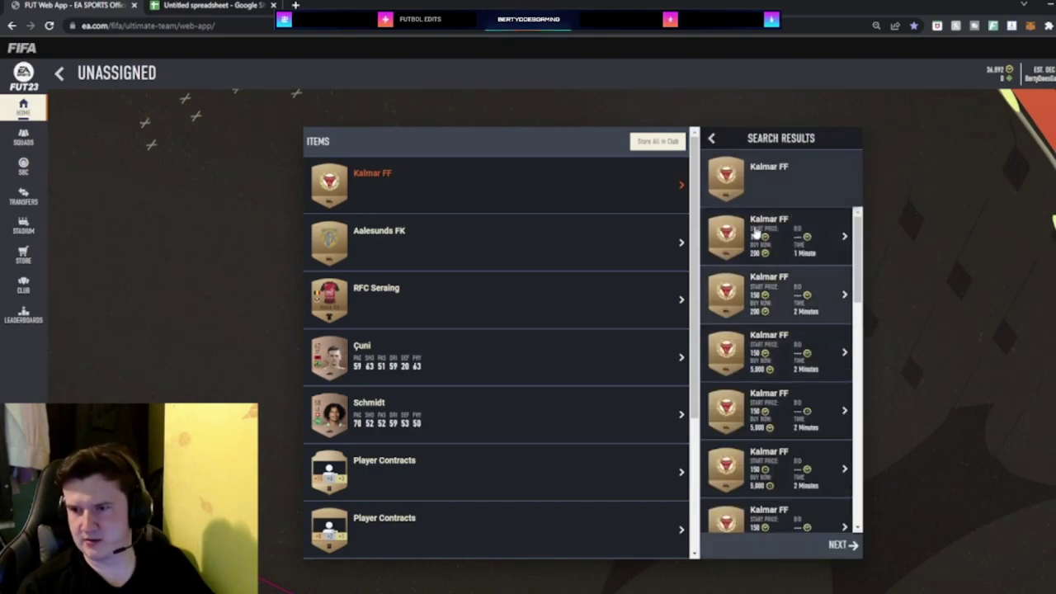
left_click(533, 252)
left_click(766, 324)
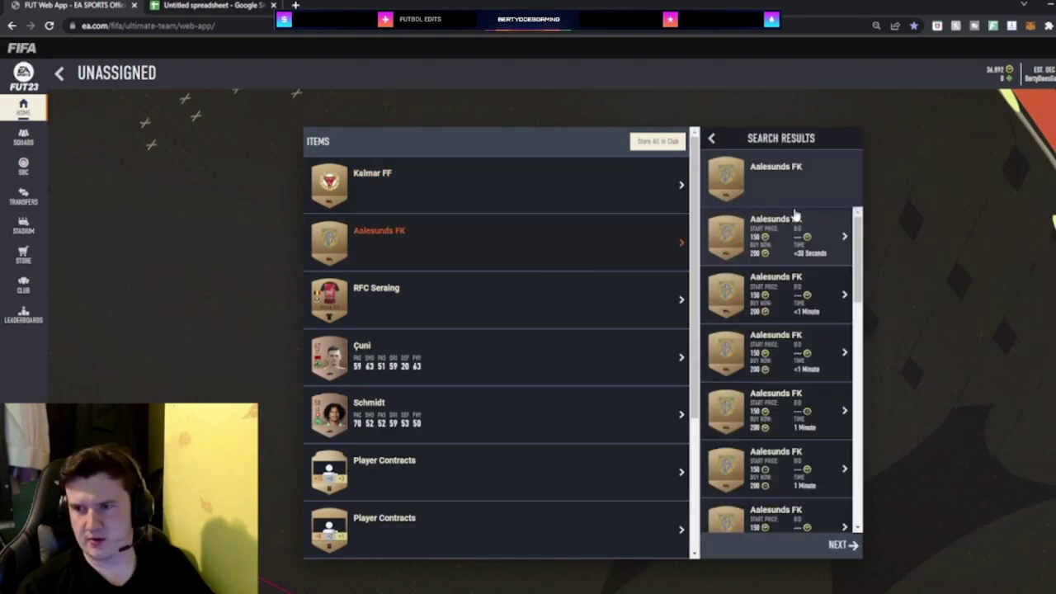
left_click(514, 302)
left_click(750, 328)
left_click(424, 367)
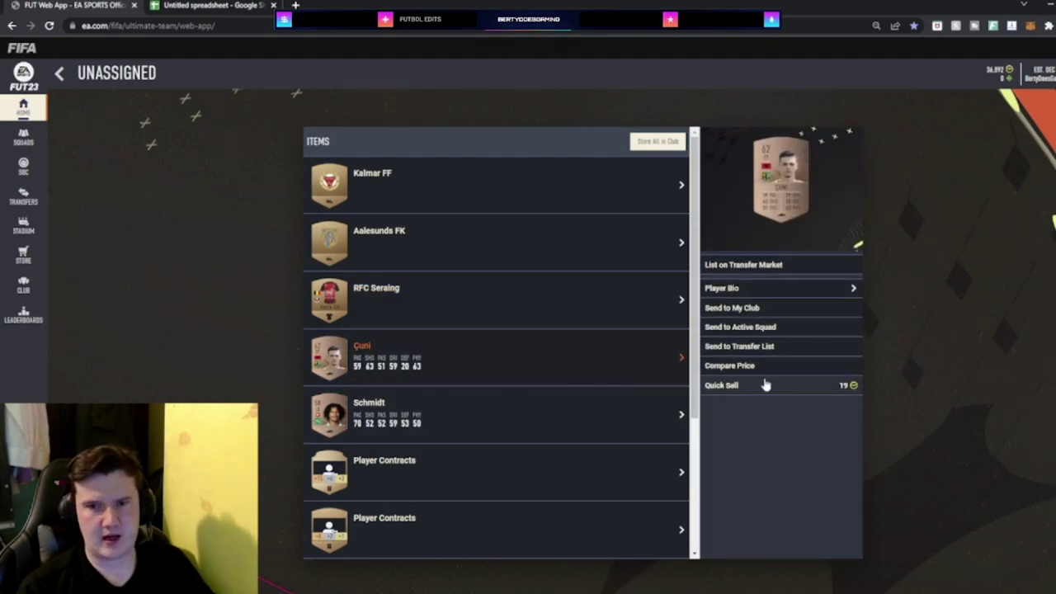
left_click(755, 367)
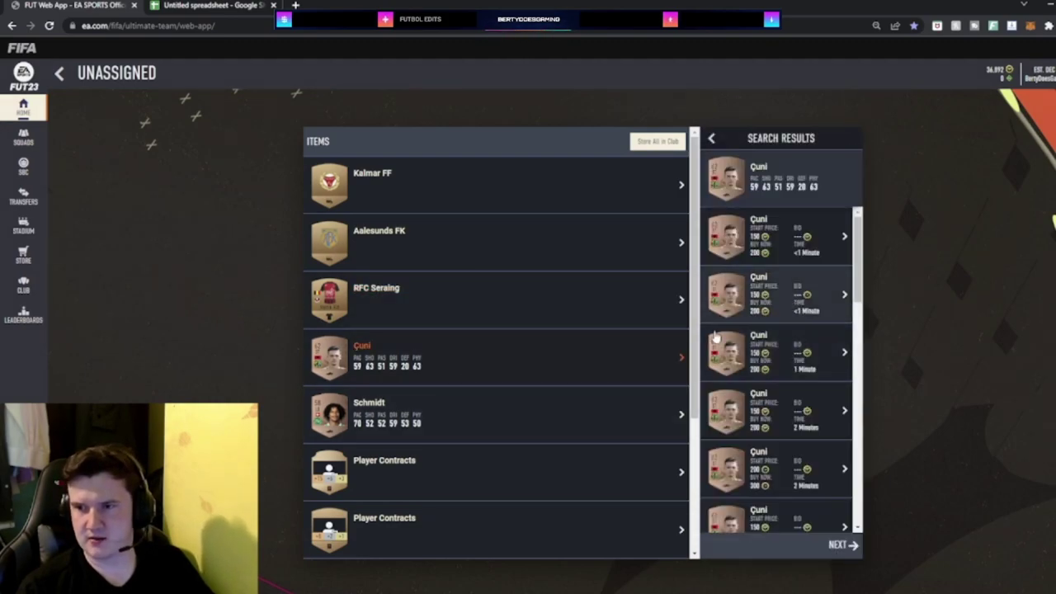
left_click(486, 408)
left_click(754, 365)
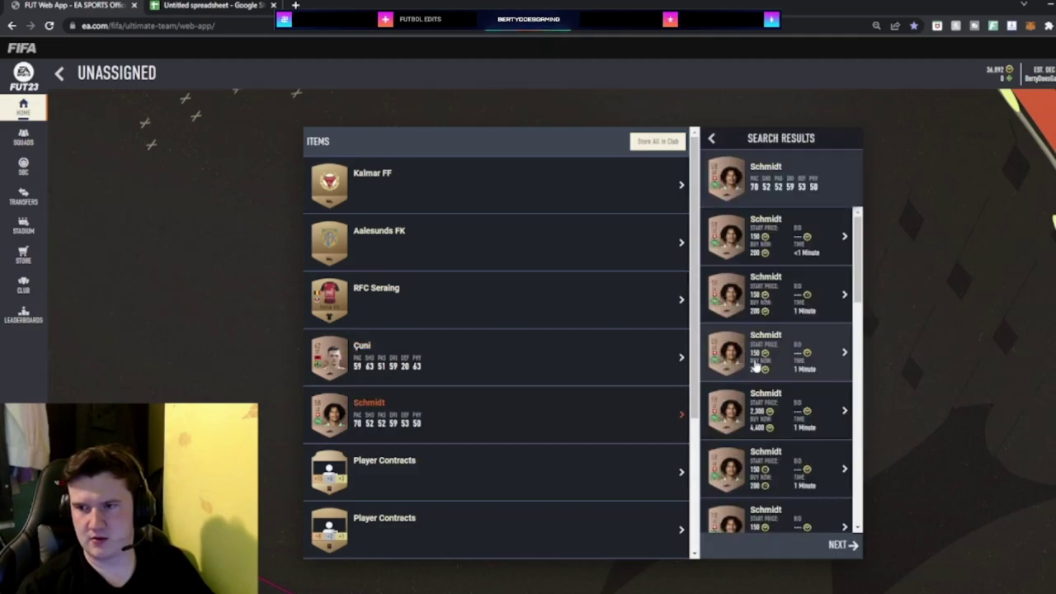
left_click(712, 141)
Send Čuni and Schmidt to the club and quick-sell the leftovers for 87 coins.
left_click(529, 370)
left_click(732, 310)
left_click(726, 309)
scroll(454, 431, "down", 1)
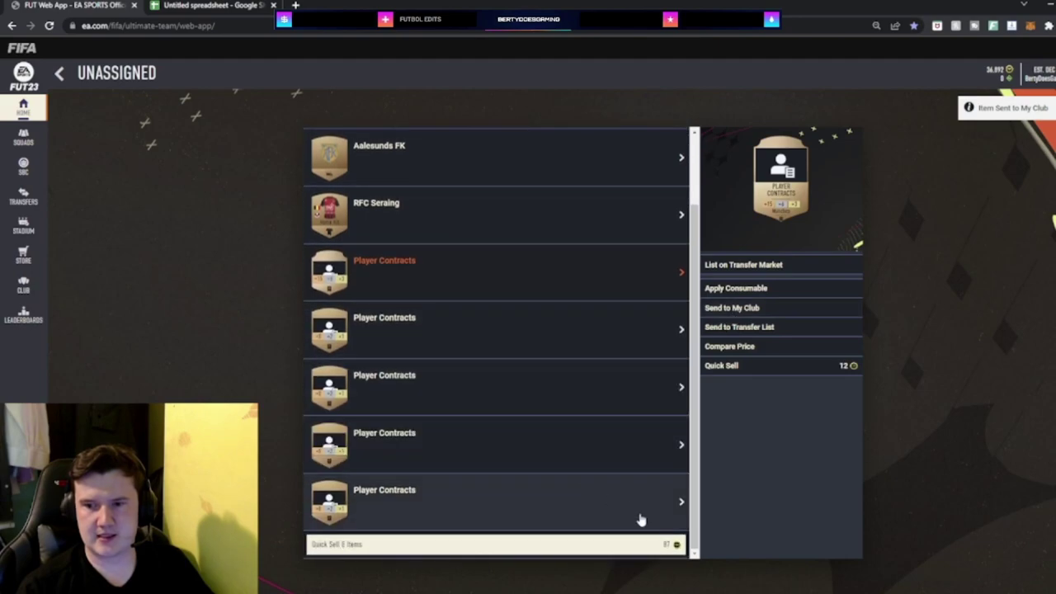
left_click(648, 545)
left_click(502, 336)
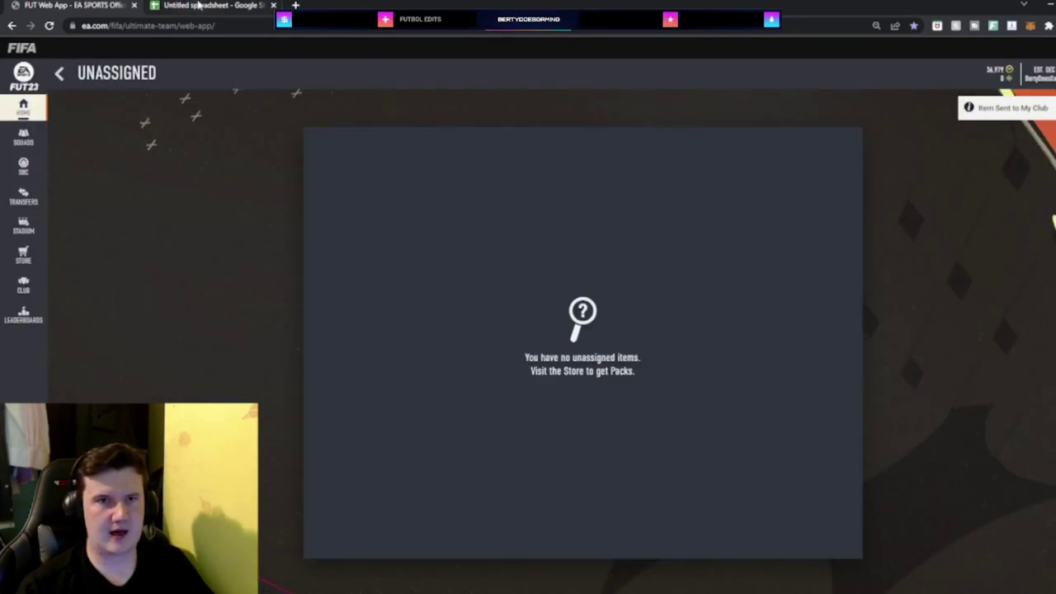
left_click(211, 5)
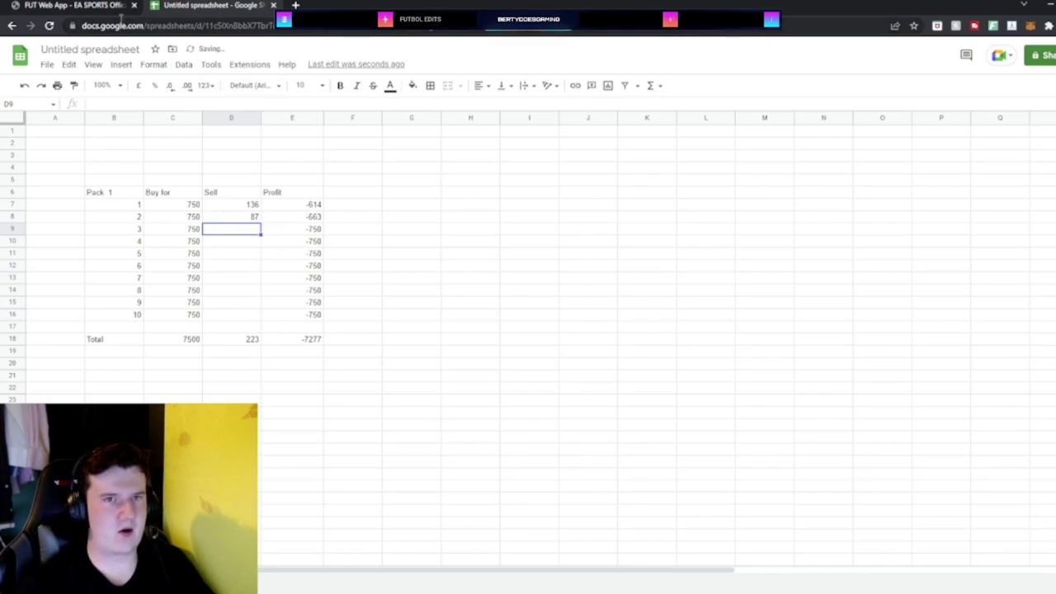
left_click(95, 9)
Buy and open a 750-coin Premium Bronze Pack via Store > Packs > Classic Packs.
left_click(62, 75)
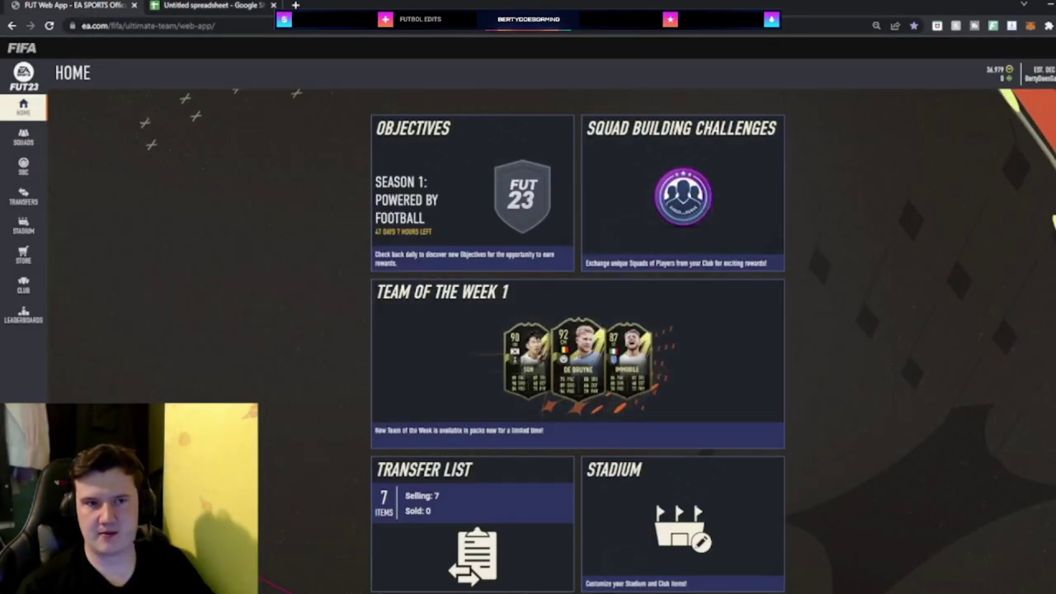
left_click(26, 259)
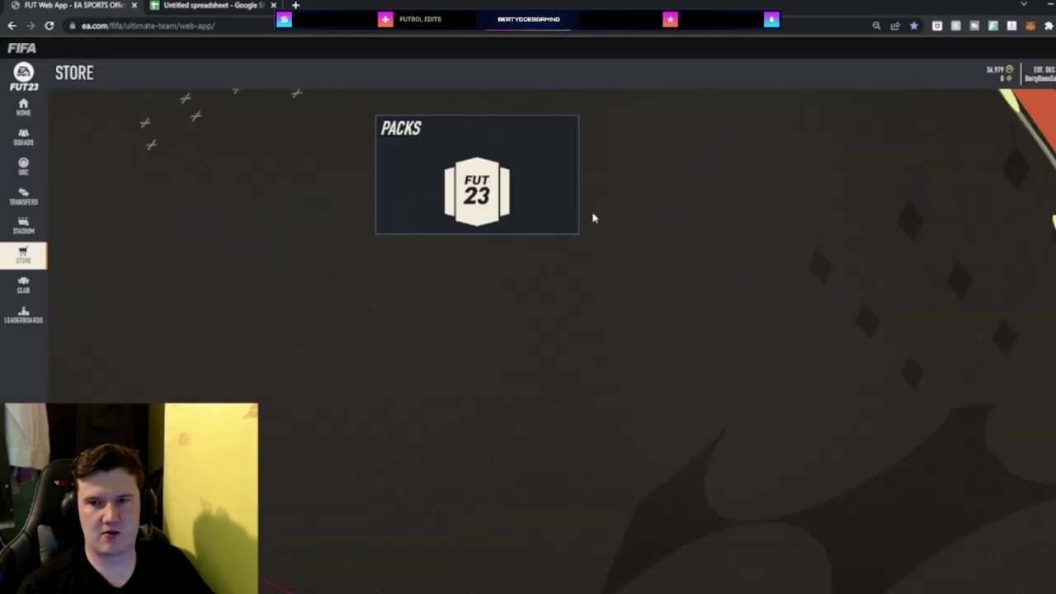
left_click(565, 177)
left_click(584, 101)
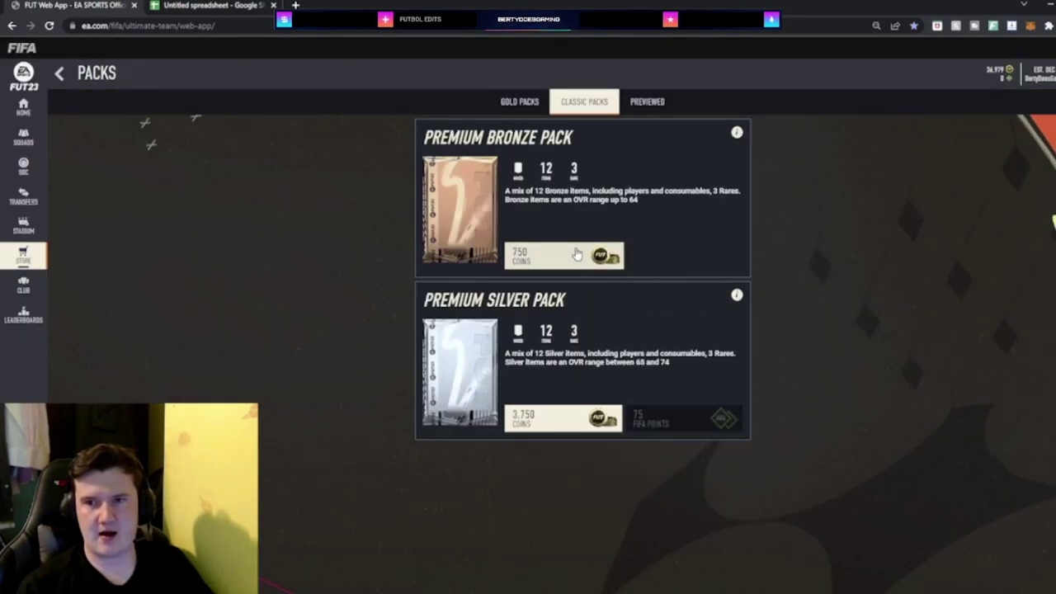
left_click(577, 256)
left_click(580, 332)
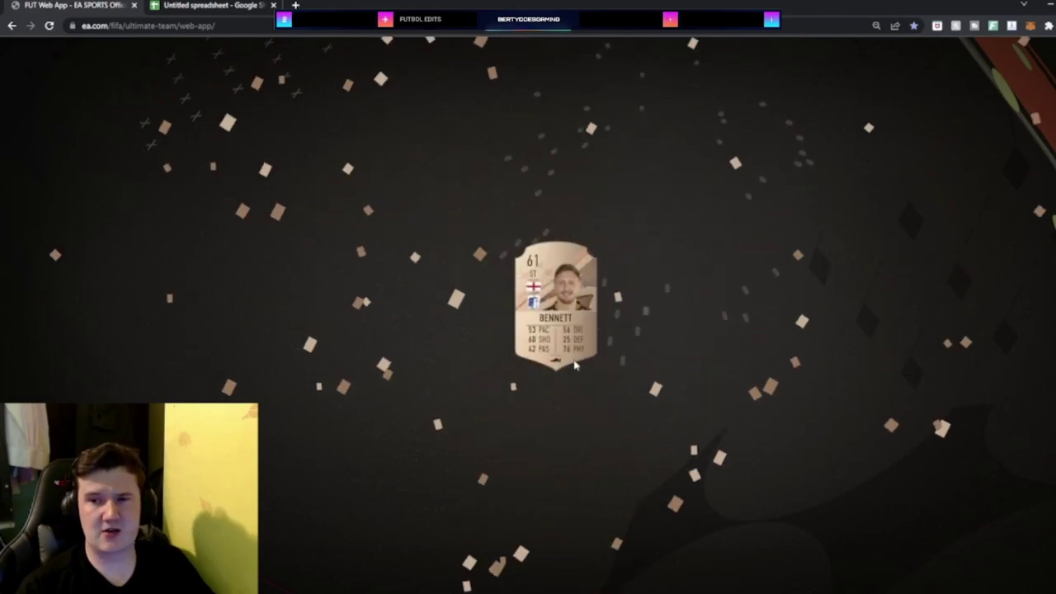
left_click(519, 256)
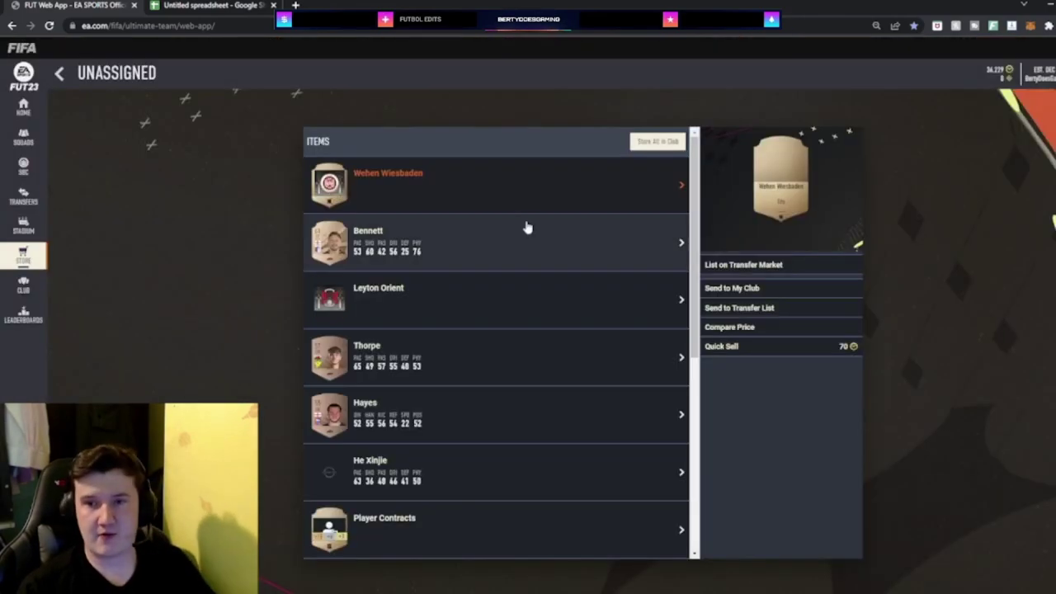
Price-check Wehen Wiesbaden and Bennett, then list Bennett on the transfer market.
left_click(731, 328)
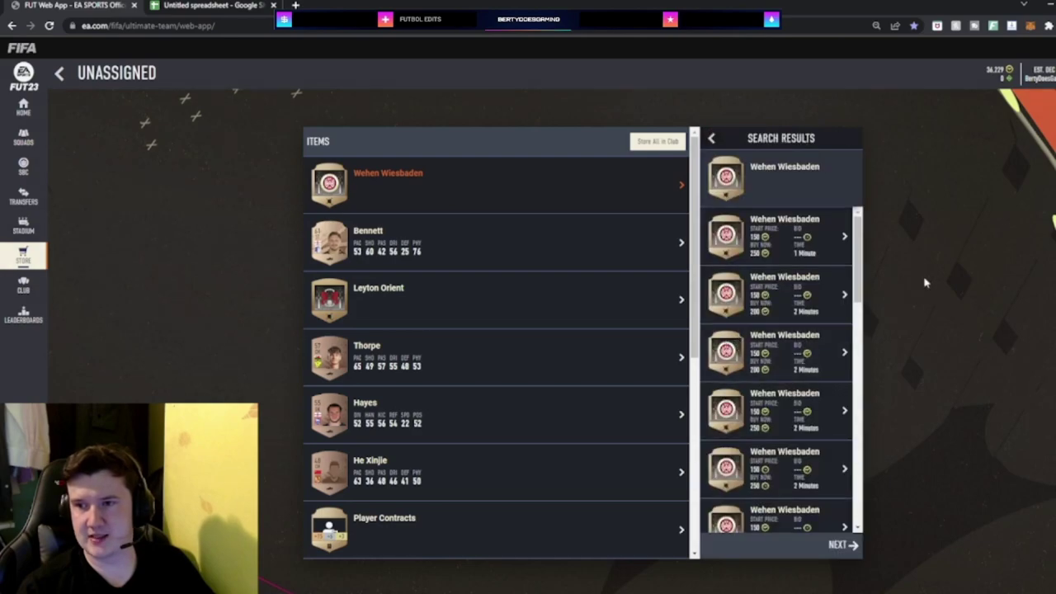
left_click(602, 300)
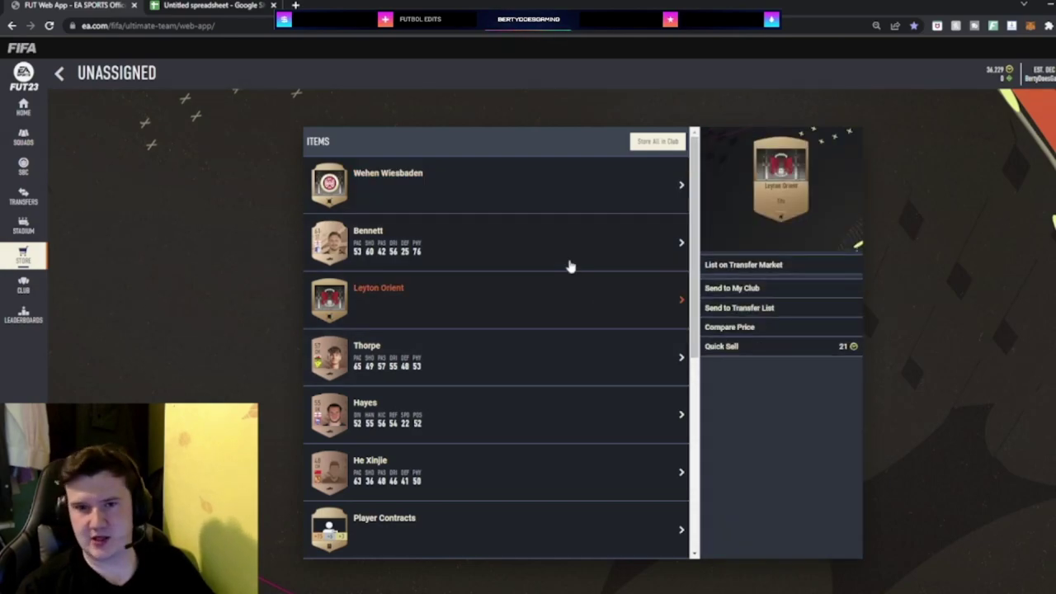
left_click(568, 262)
left_click(795, 375)
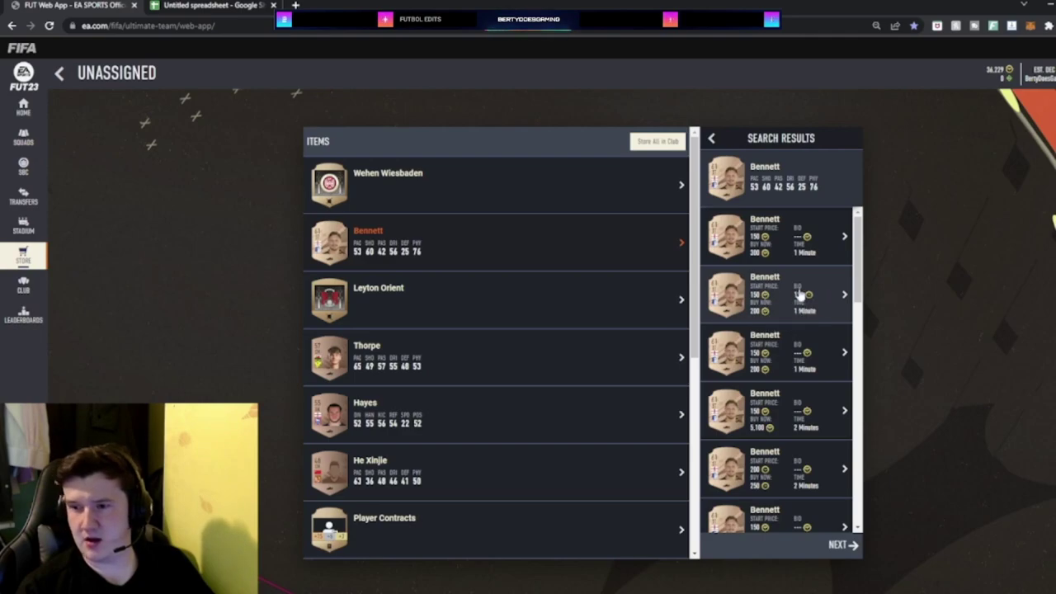
left_click(714, 142)
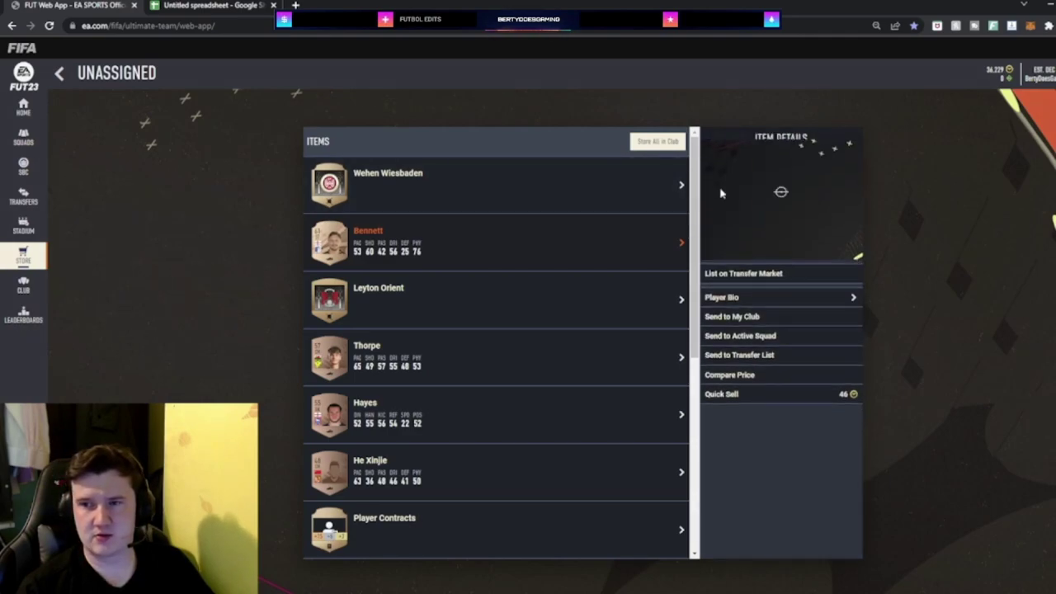
left_click(742, 266)
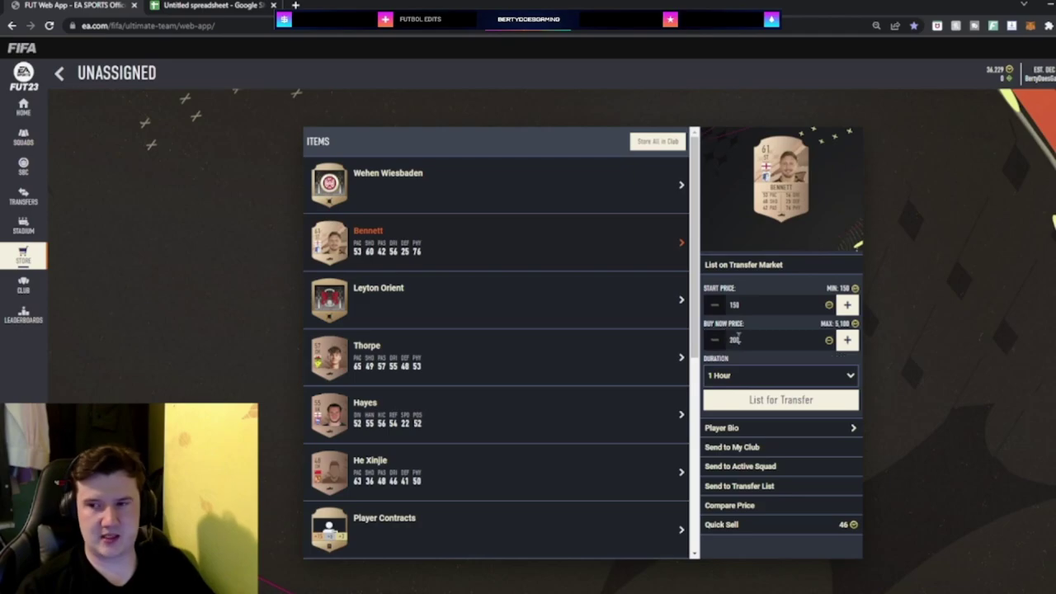
left_click(755, 400)
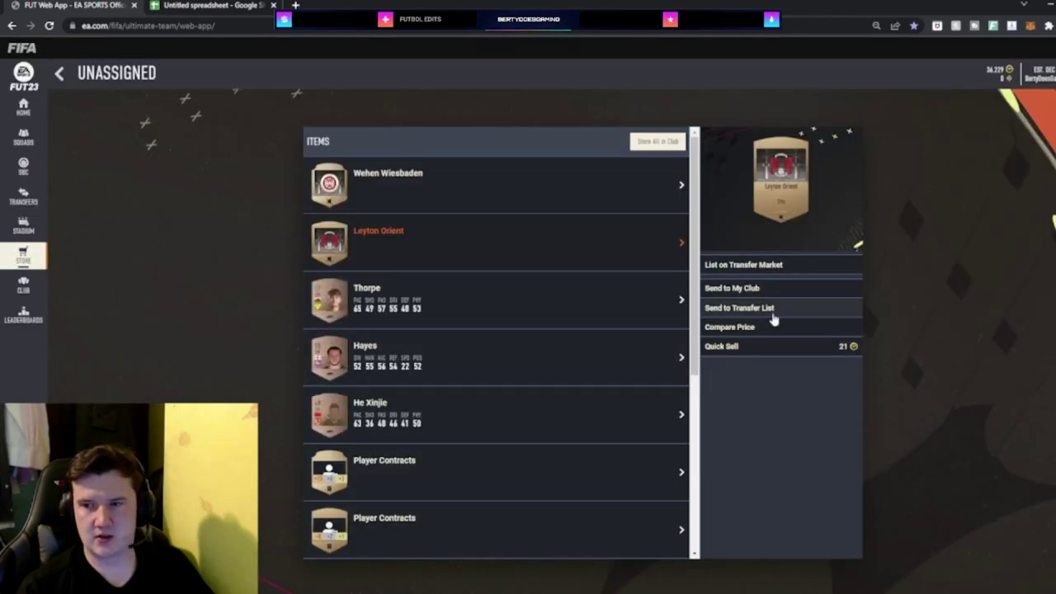
Price-check Leyton Orient and Thorpe, then list Thorpe on the transfer market.
left_click(742, 326)
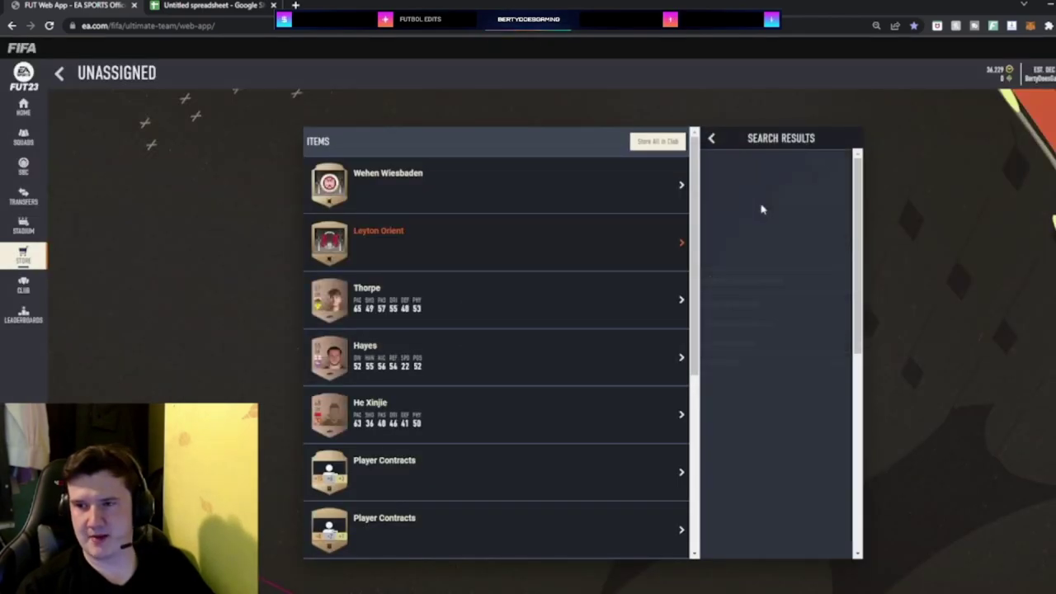
left_click(718, 141)
left_click(485, 300)
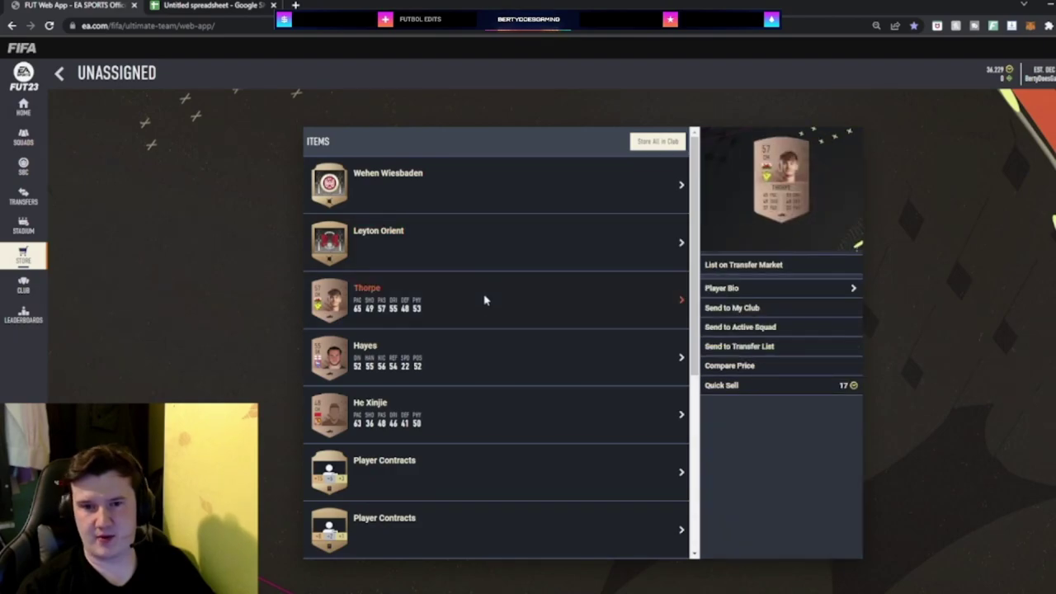
left_click(717, 365)
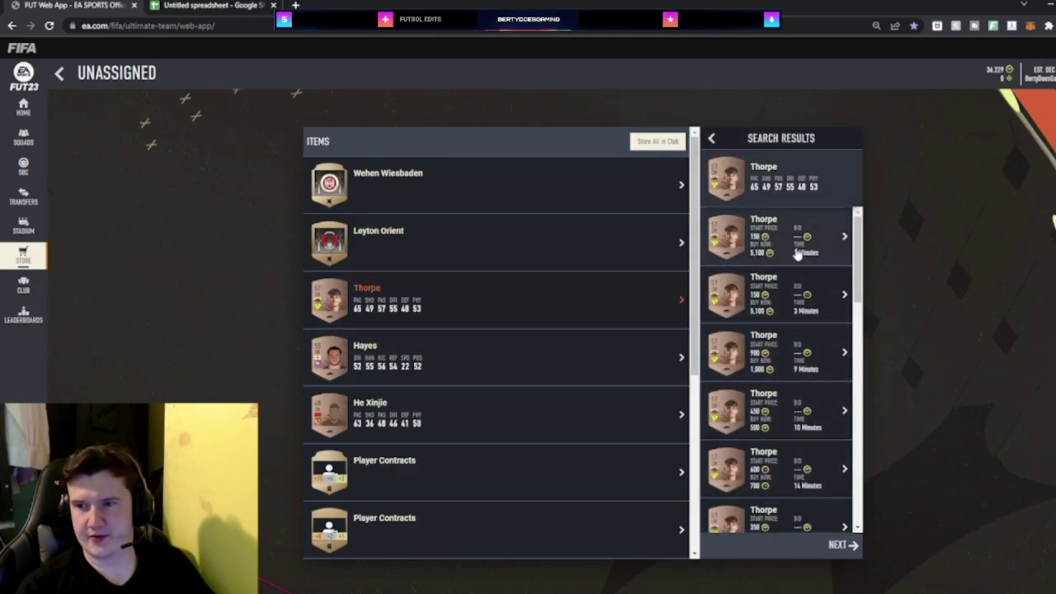
left_click_drag(851, 251, 853, 391)
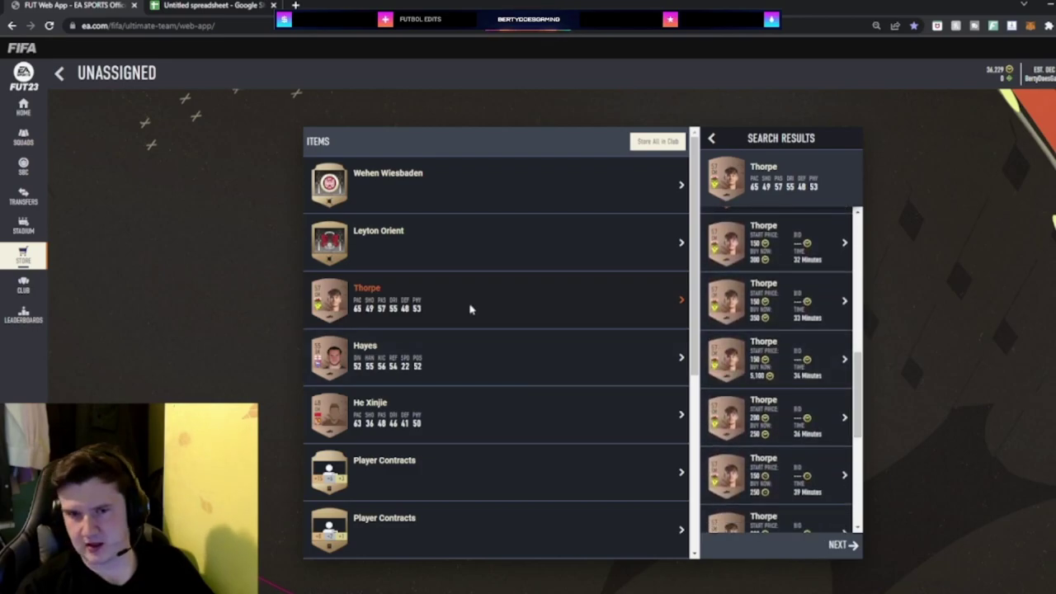
left_click(713, 142)
left_click(765, 266)
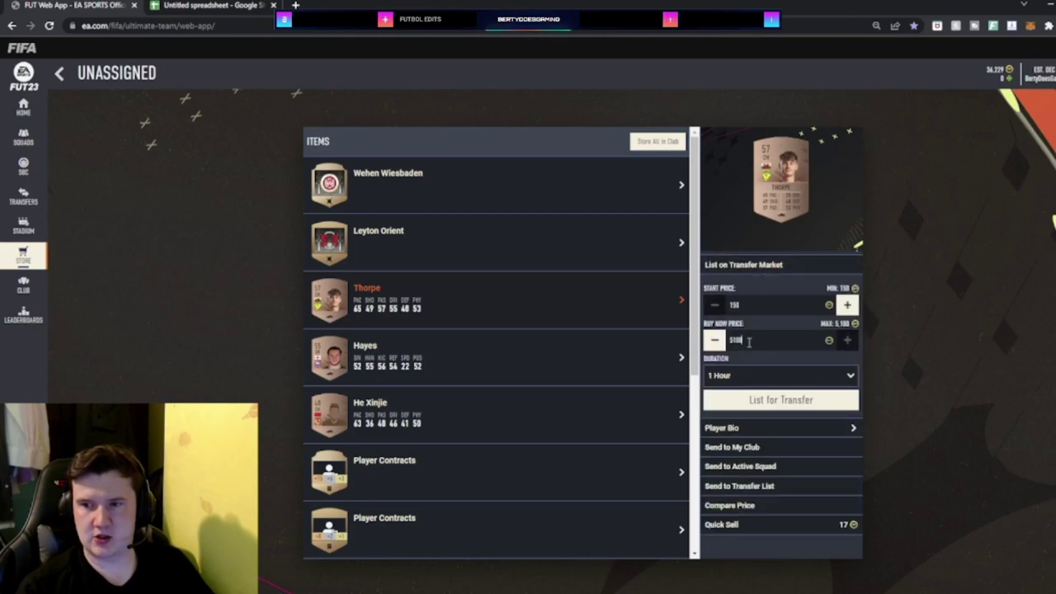
left_click(781, 399)
Price-check Hayes and He Xinjie, then send Hayes to the club.
left_click(731, 366)
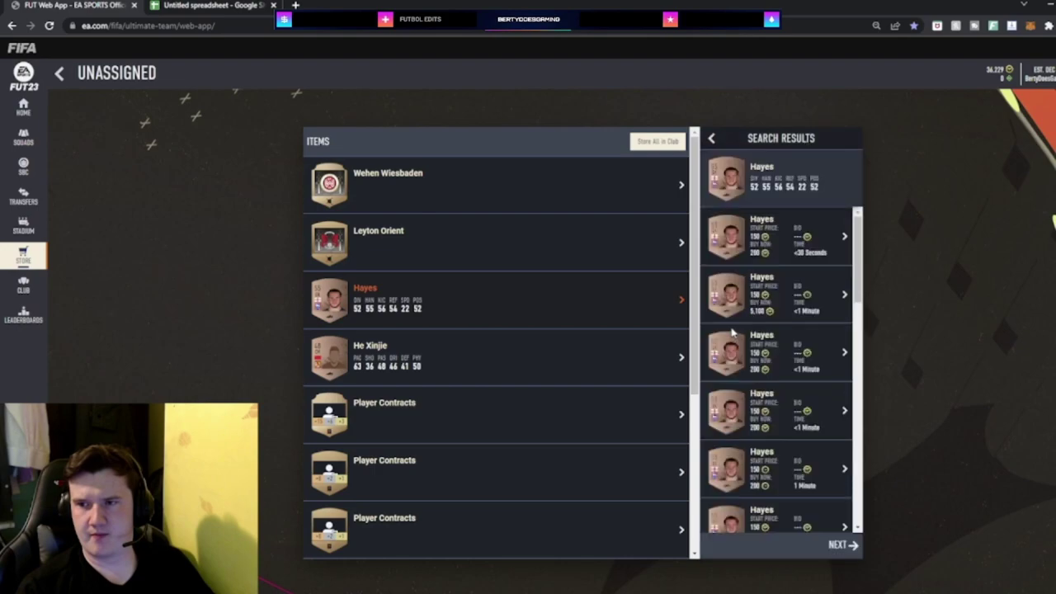
left_click(711, 138)
left_click(522, 355)
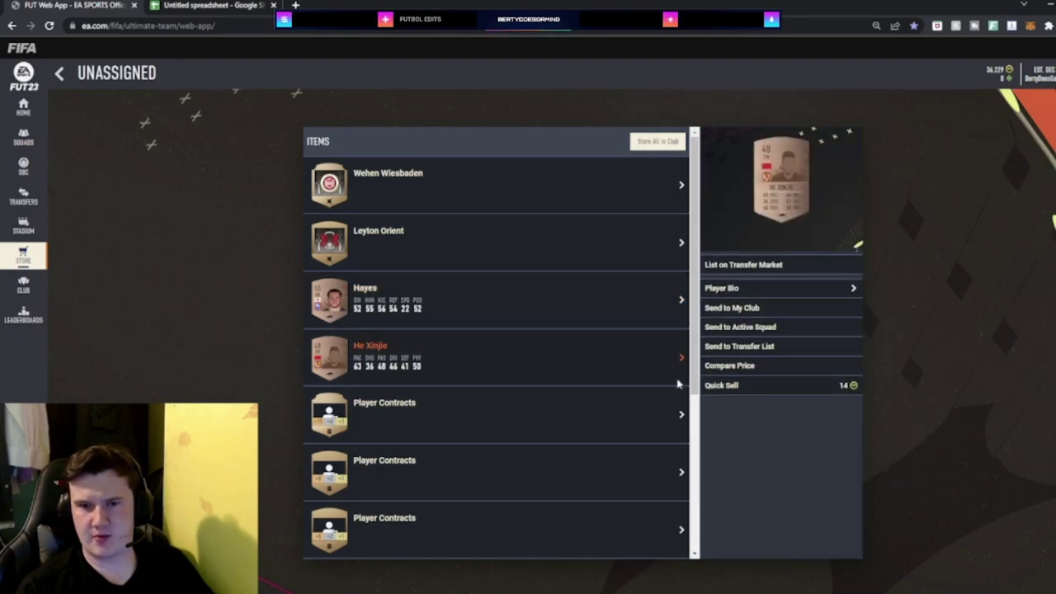
left_click(730, 365)
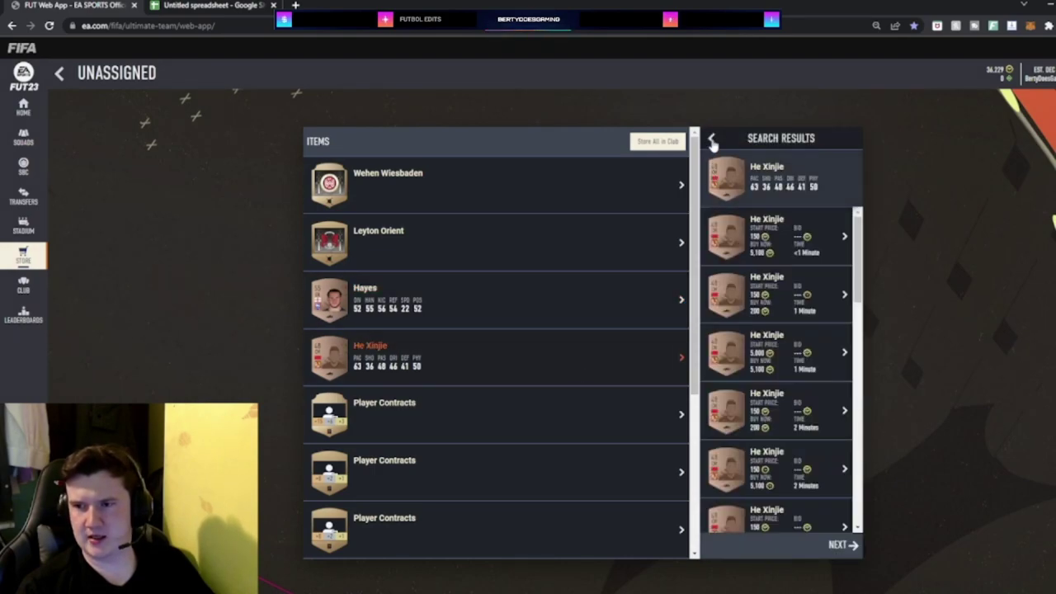
left_click(712, 142)
left_click(453, 426)
left_click(495, 301)
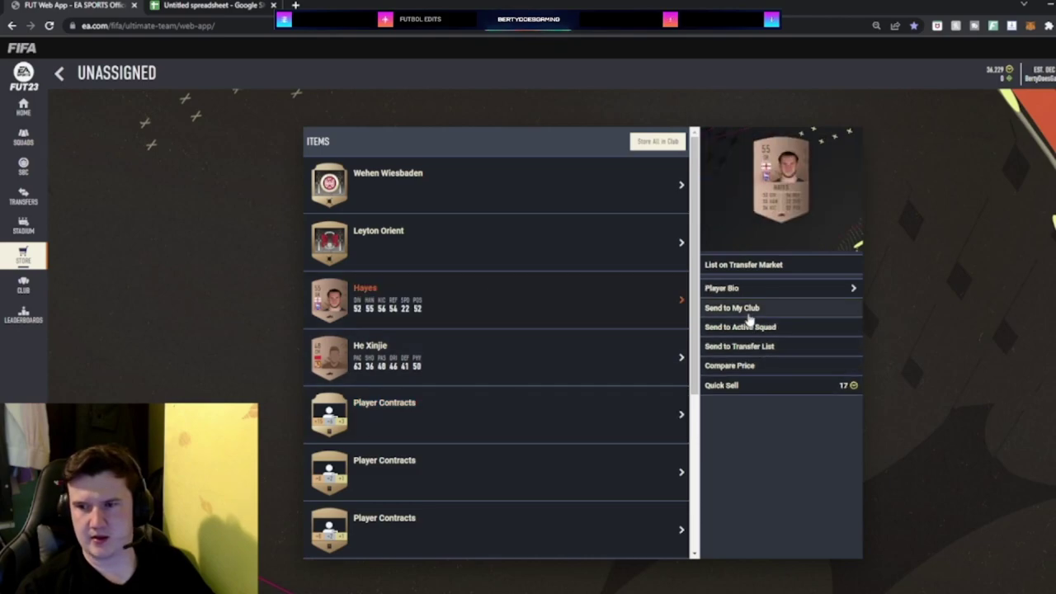
left_click(748, 312)
Quick-sell the 7 remaining items and the duplicate FC Hermannstadt item.
scroll(580, 427, "down", 2)
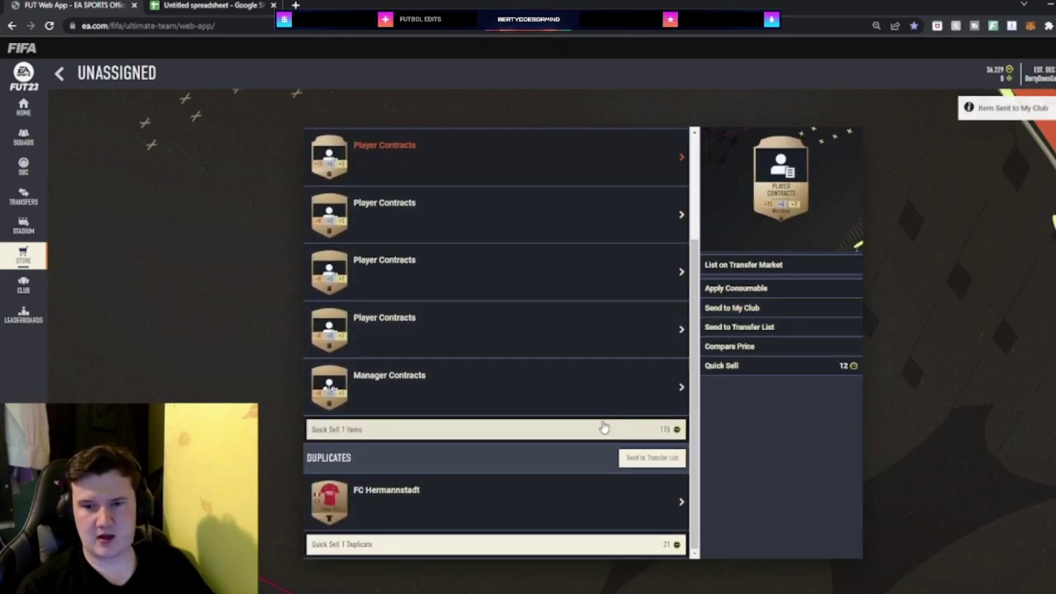
left_click(606, 429)
left_click(578, 346)
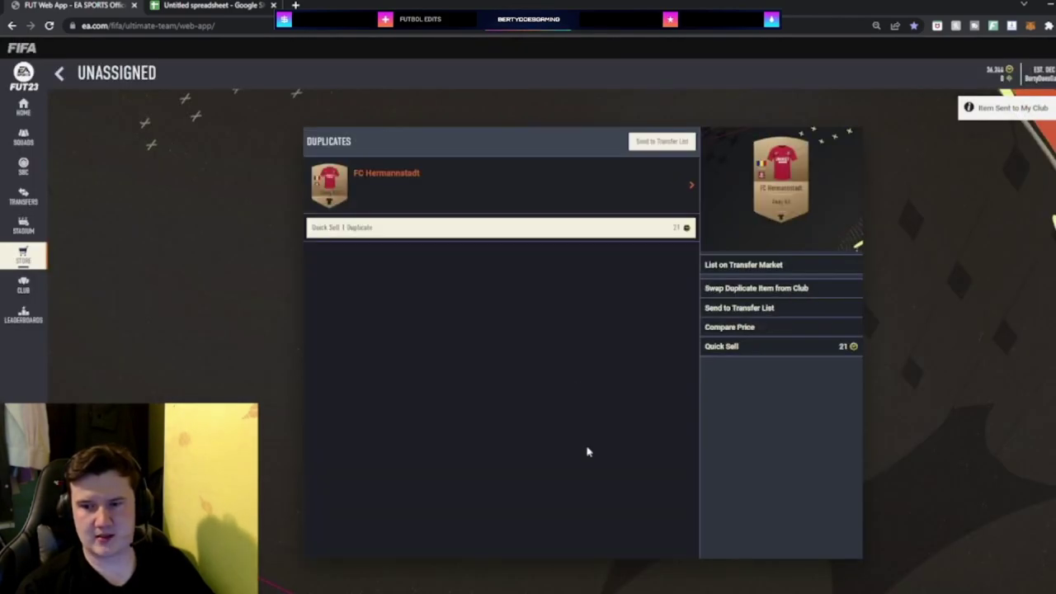
left_click(547, 234)
left_click(569, 338)
left_click(59, 73)
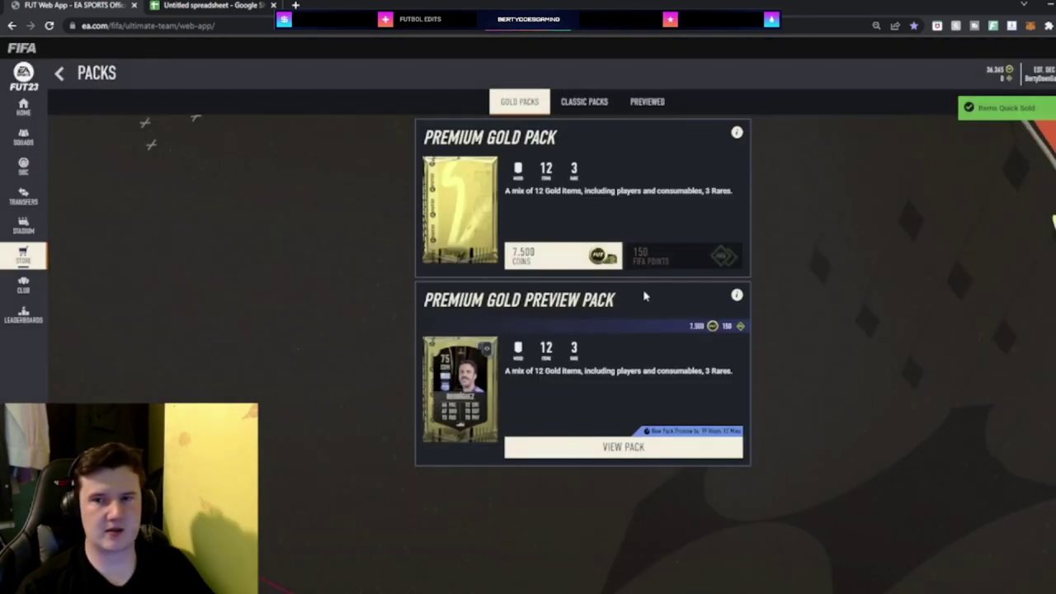
left_click(584, 101)
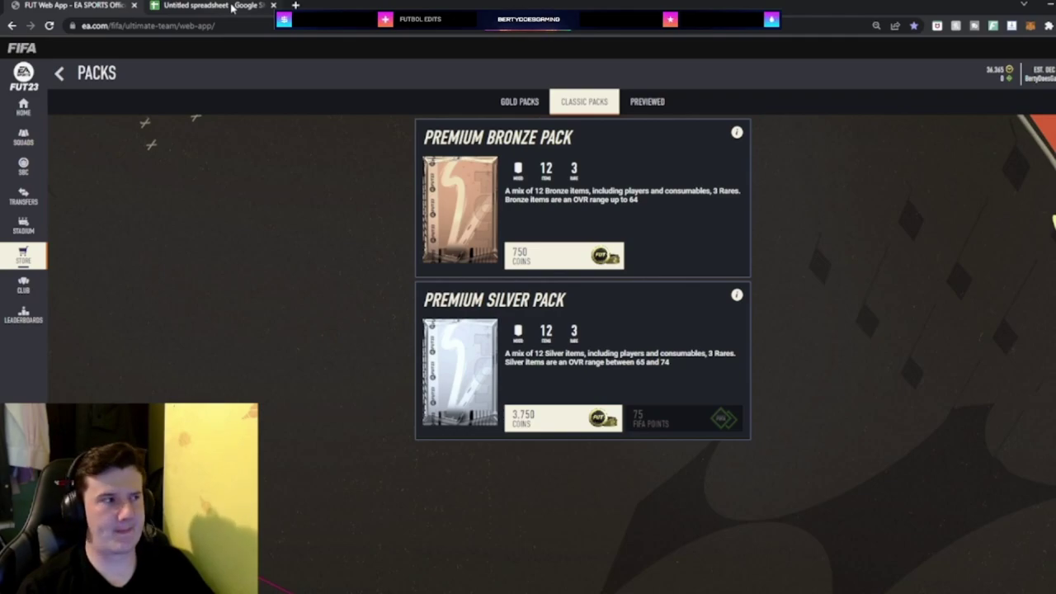
Enter 87 in the Google Sheets tracker, then return to FUT's classic packs page.
left_click(232, 7)
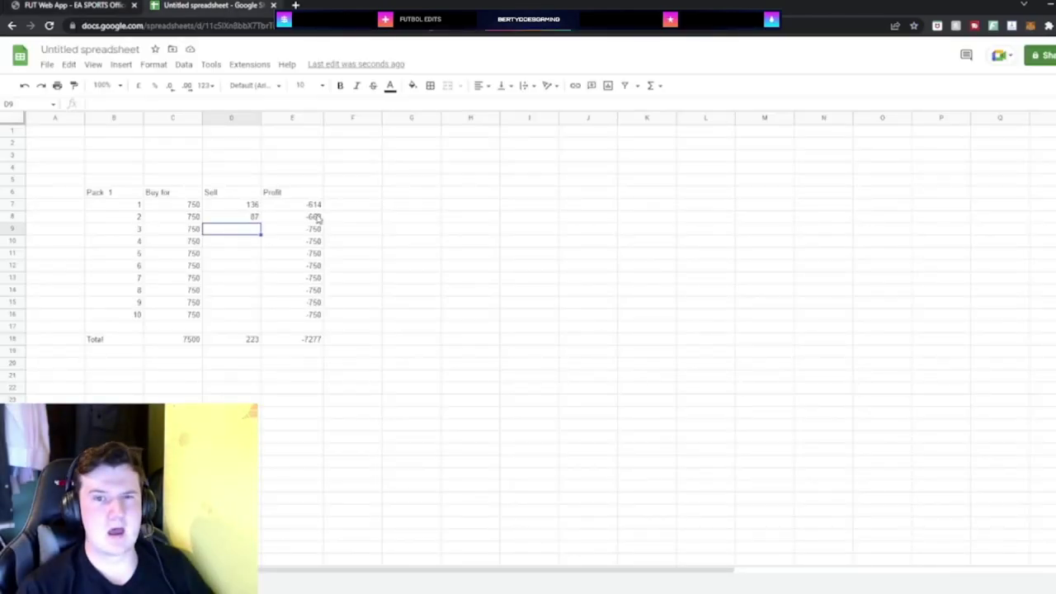
type("87")
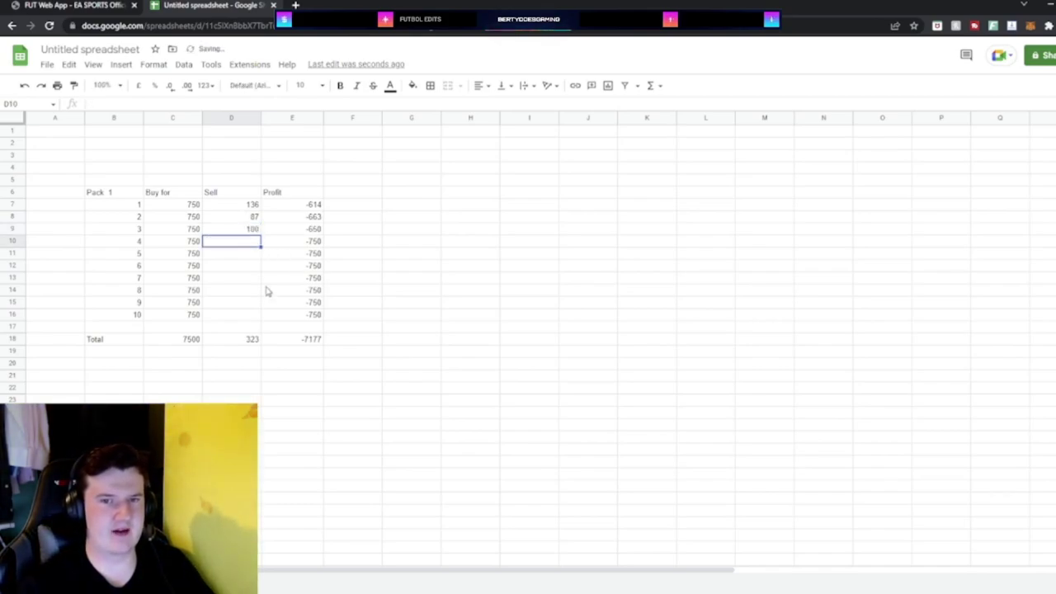
left_click(99, 5)
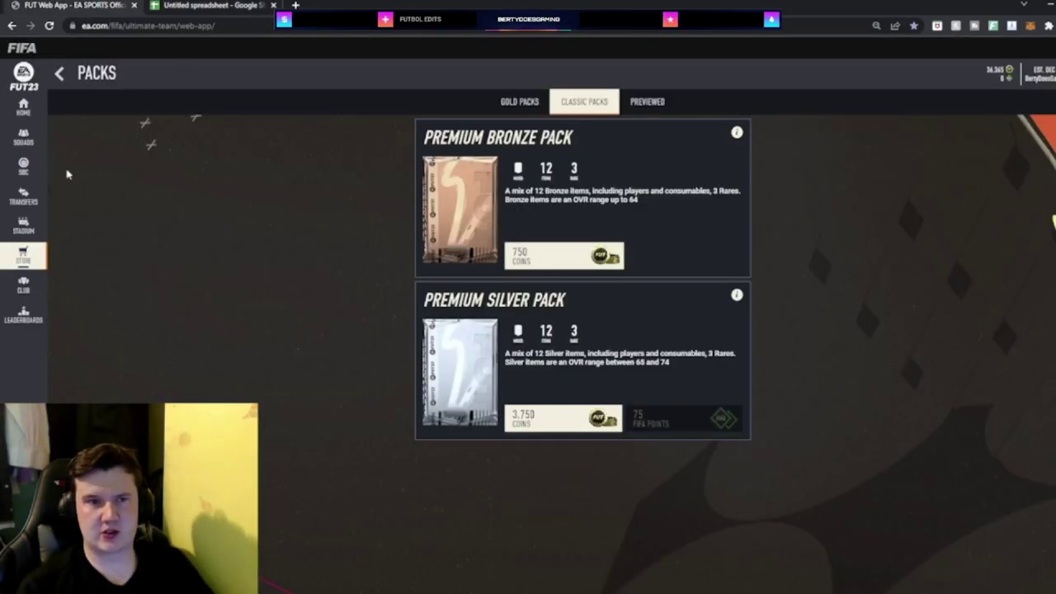
Glance at the Transfer List, then buy a 750-coin Premium Bronze Pack from Classic Packs.
left_click(52, 202)
left_click(471, 379)
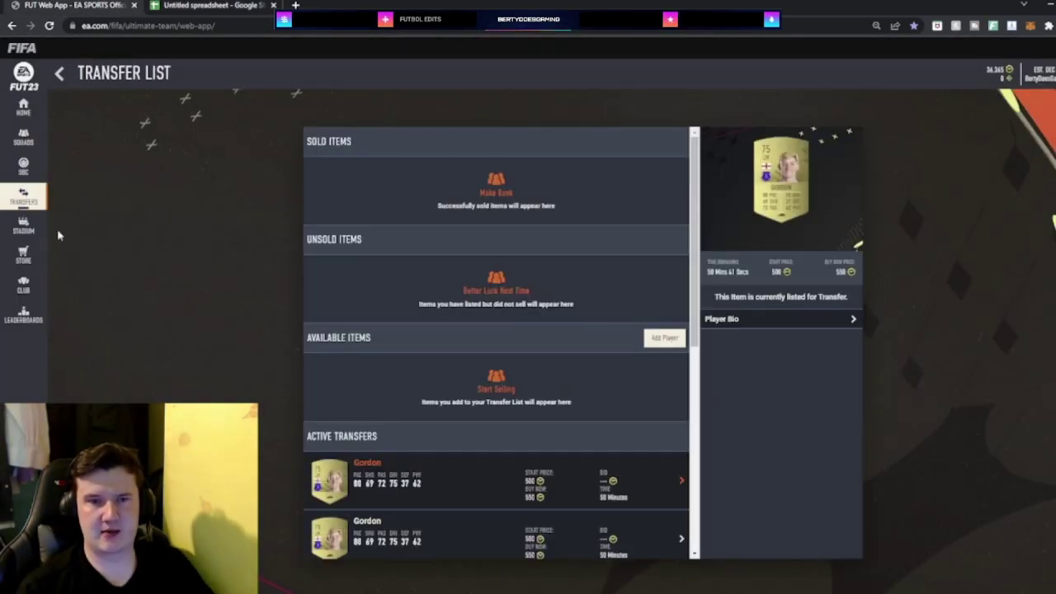
left_click(43, 253)
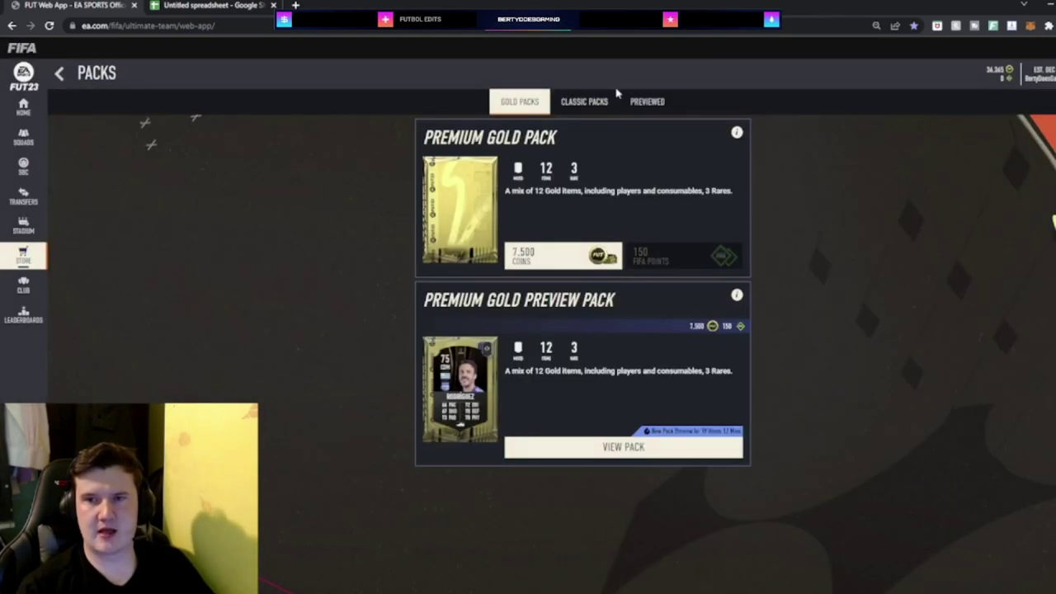
left_click(590, 103)
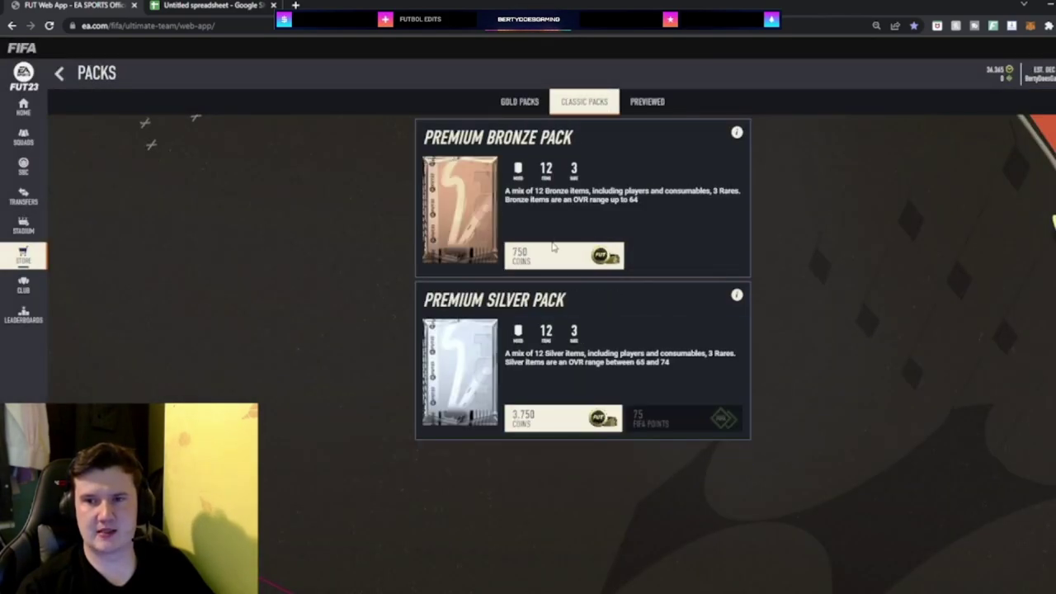
left_click(553, 251)
left_click(558, 336)
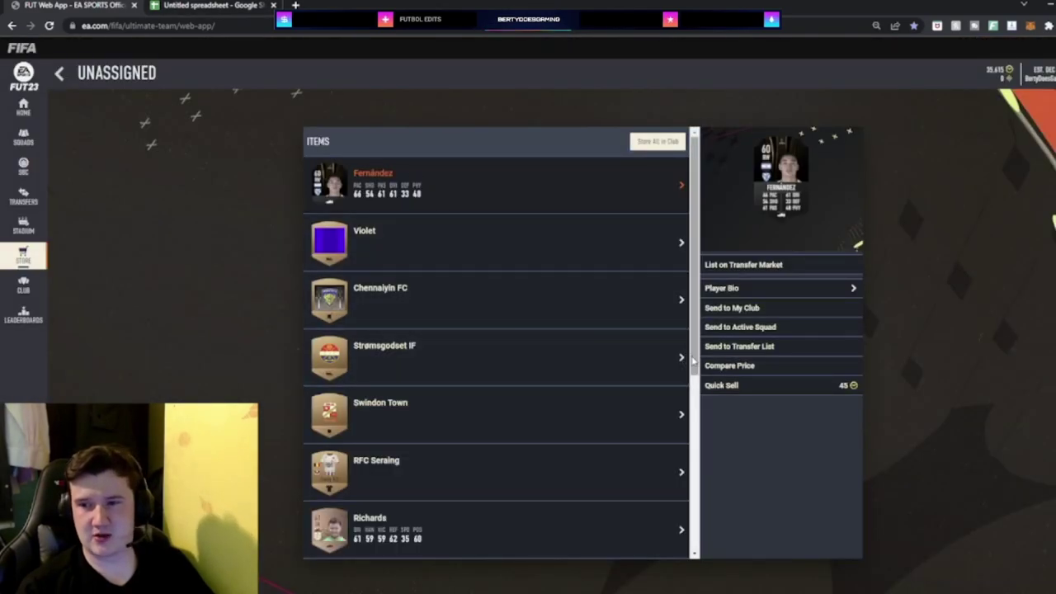
Compare market prices for Fernández, Violet, Chennaiyin FC and Strømsgodset IF.
left_click(729, 365)
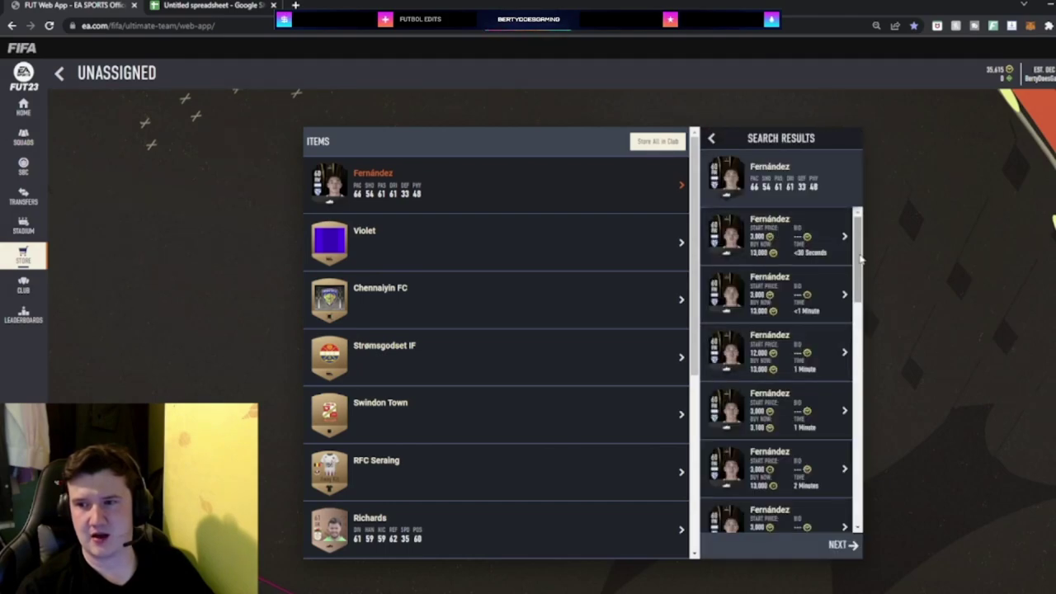
left_click_drag(861, 259, 863, 332)
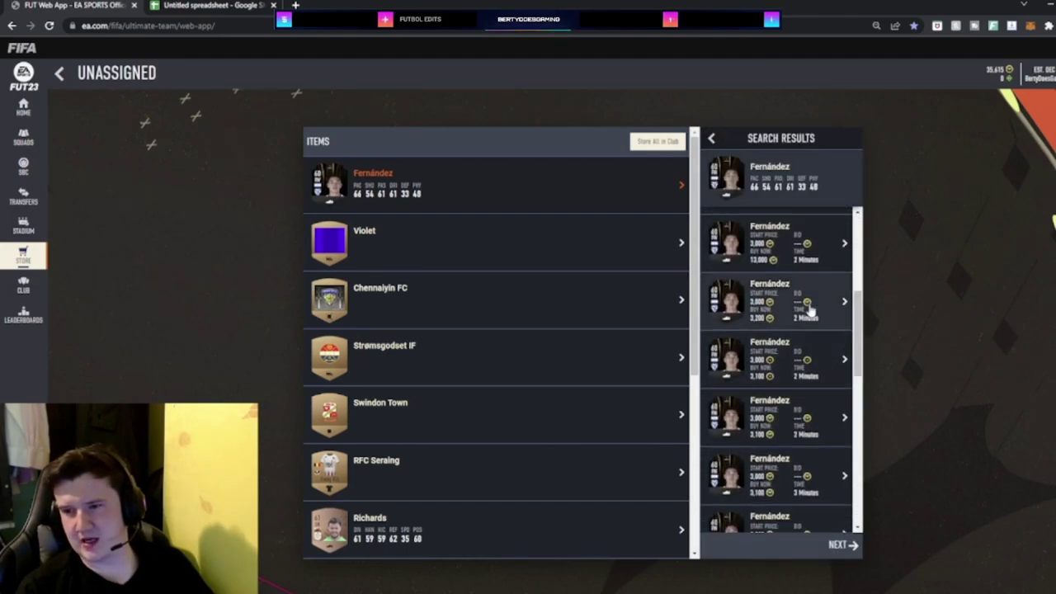
left_click(711, 140)
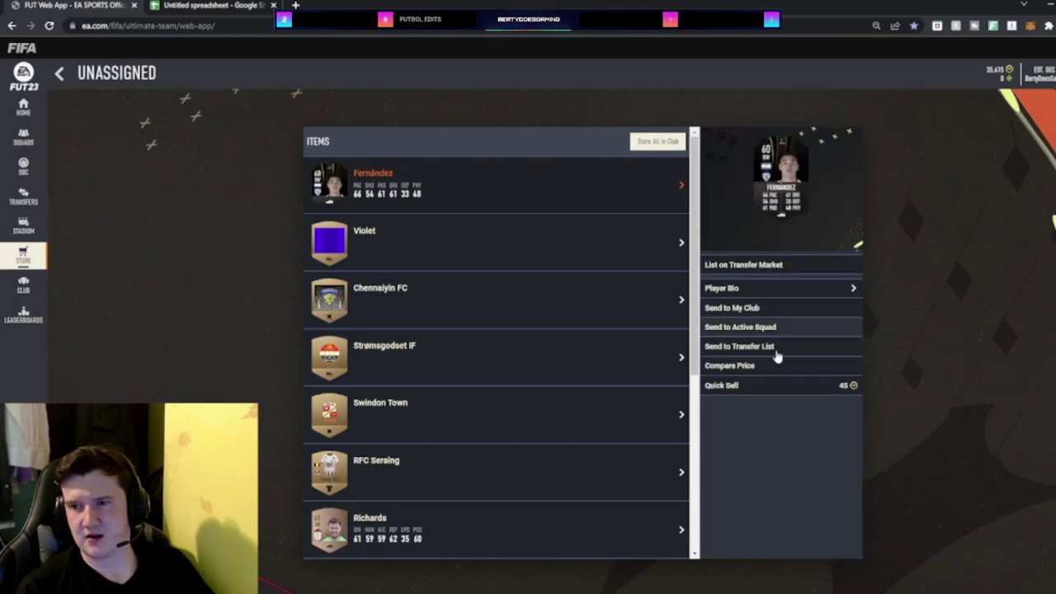
left_click(425, 241)
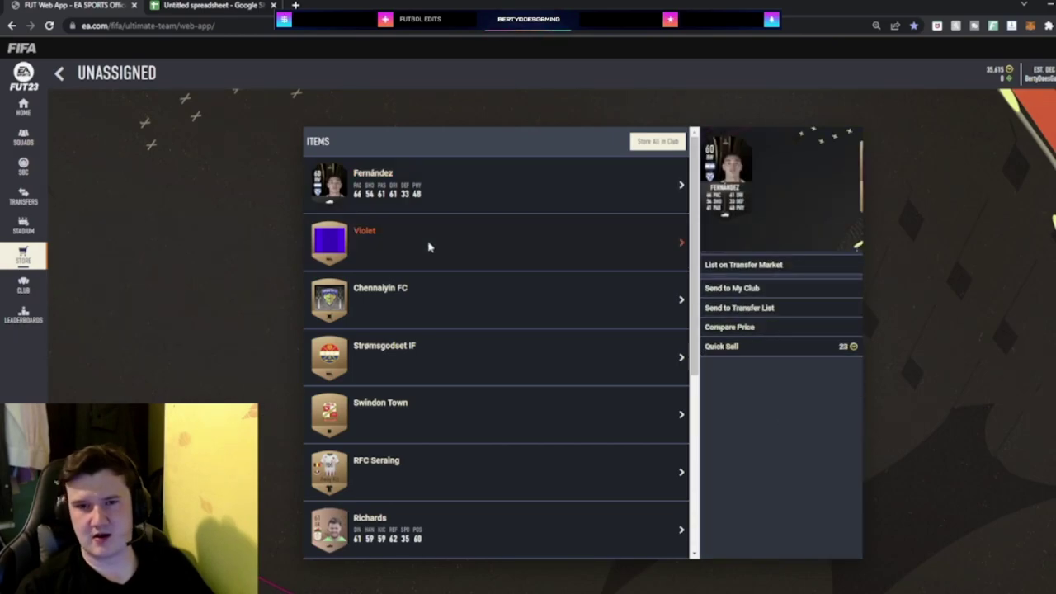
left_click(730, 330)
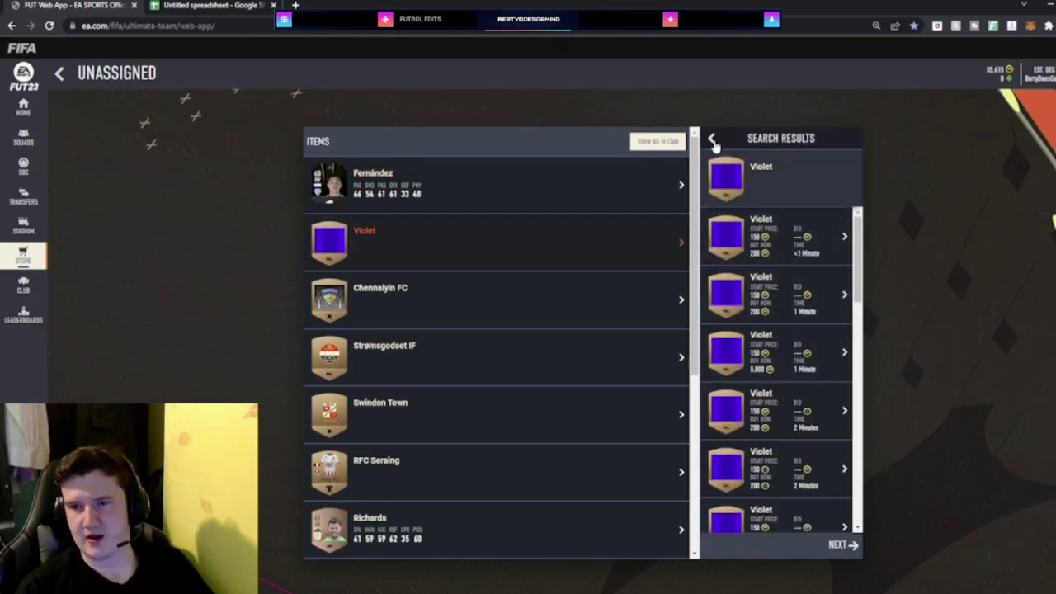
left_click(712, 141)
left_click(552, 304)
left_click(726, 330)
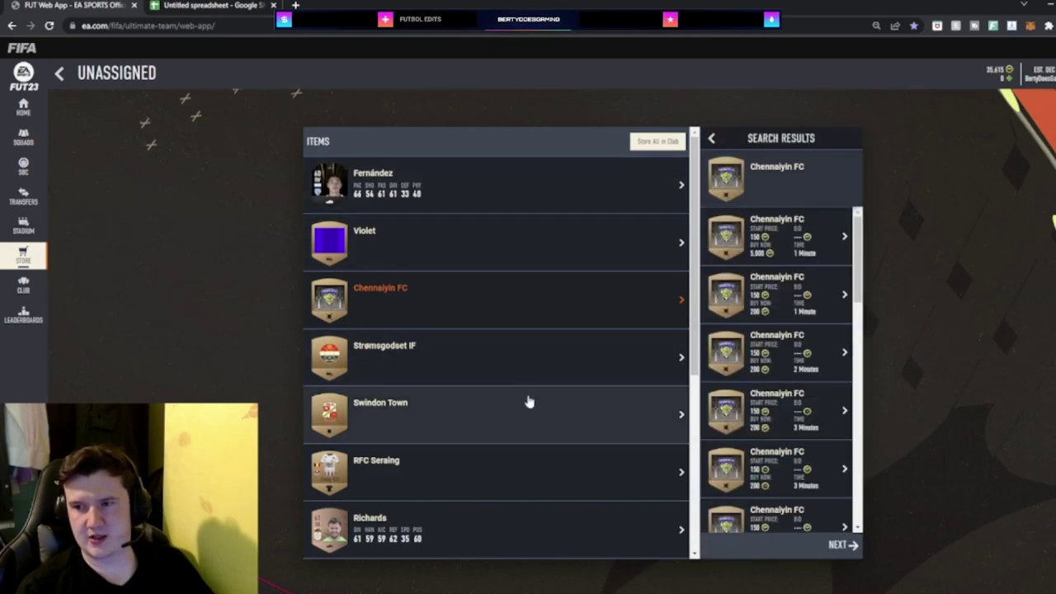
left_click(515, 367)
left_click(729, 330)
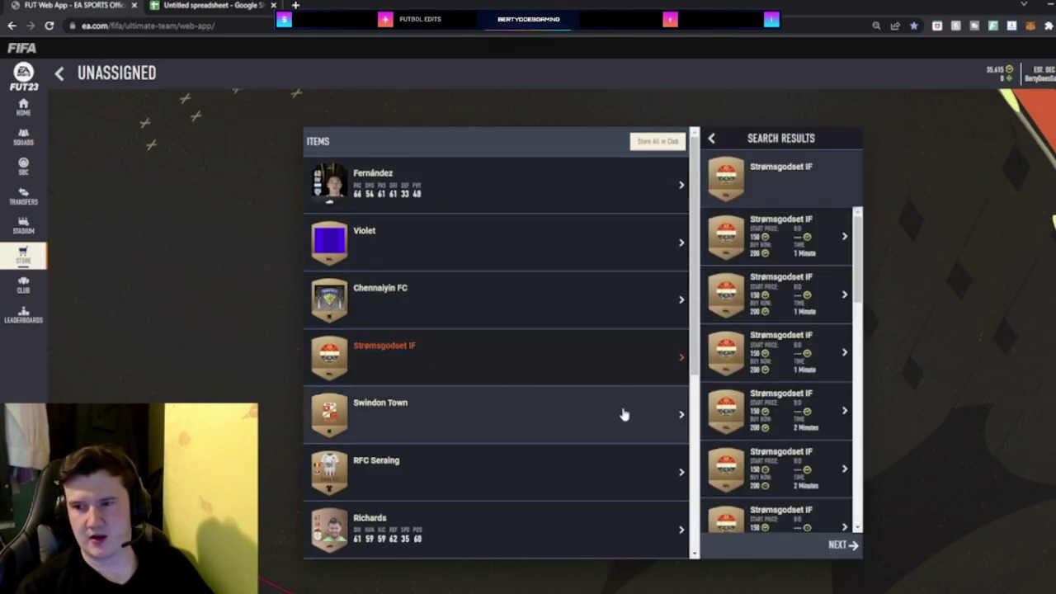
Compare market prices for Swindon Town, RFC Seraing and Richards, then select Leathers.
left_click(625, 414)
left_click(747, 332)
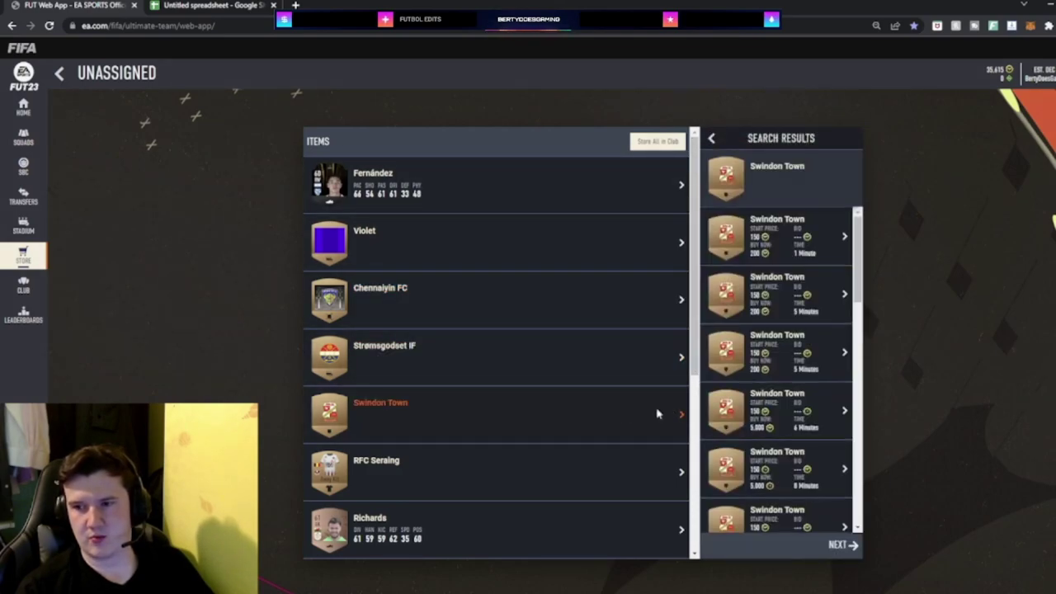
left_click(631, 467)
left_click(726, 330)
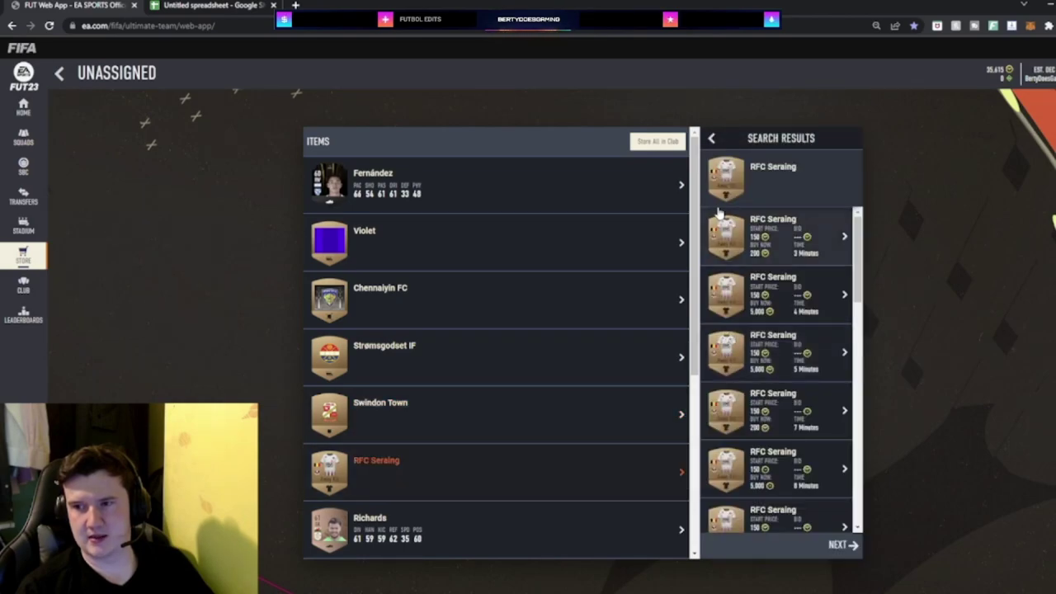
left_click(712, 139)
scroll(420, 379, "down", 4)
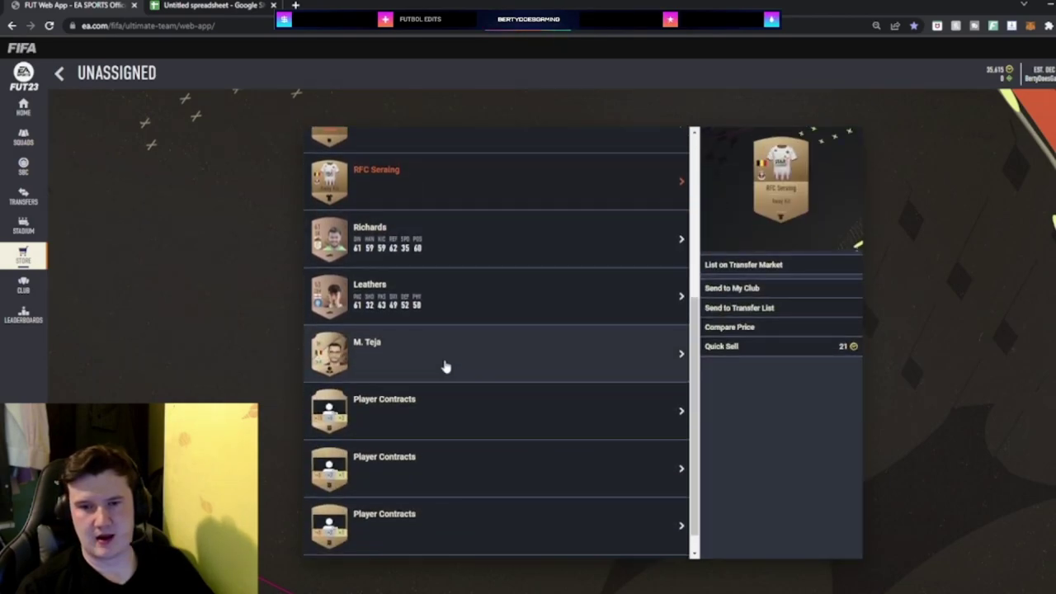
left_click(447, 241)
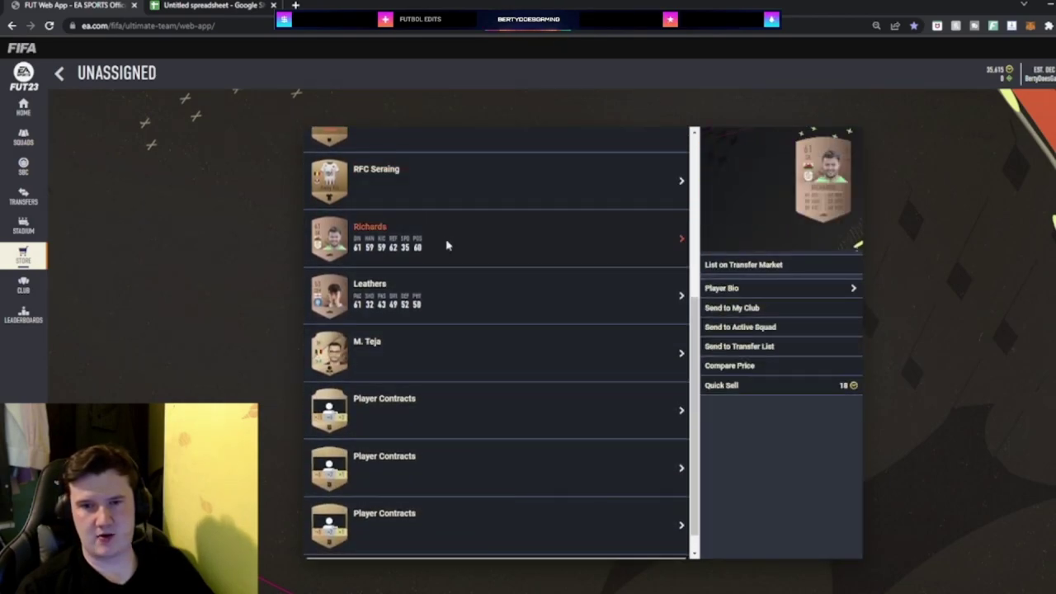
left_click(769, 367)
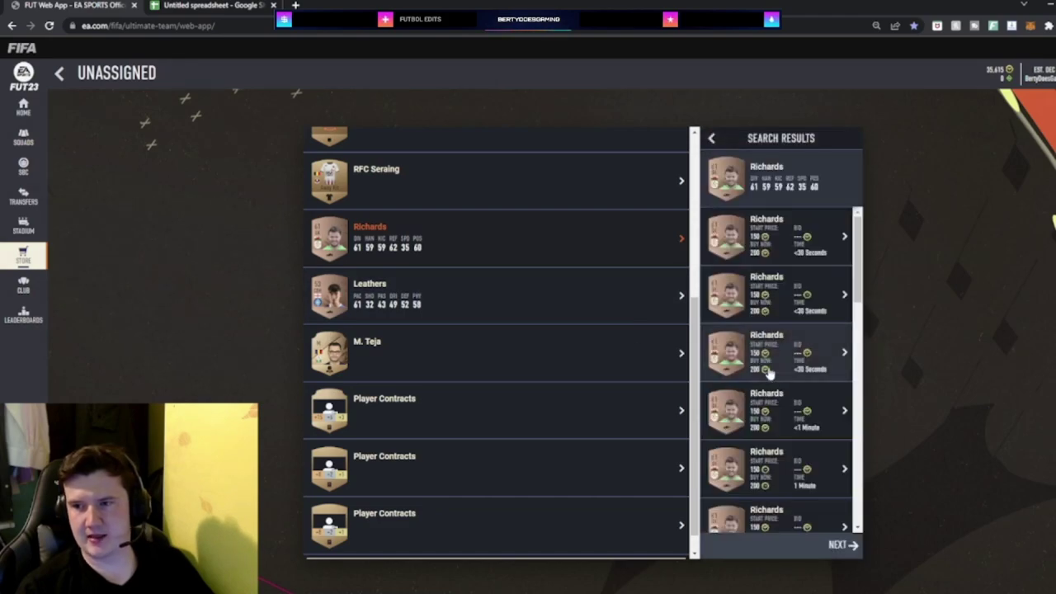
left_click(711, 140)
left_click(495, 314)
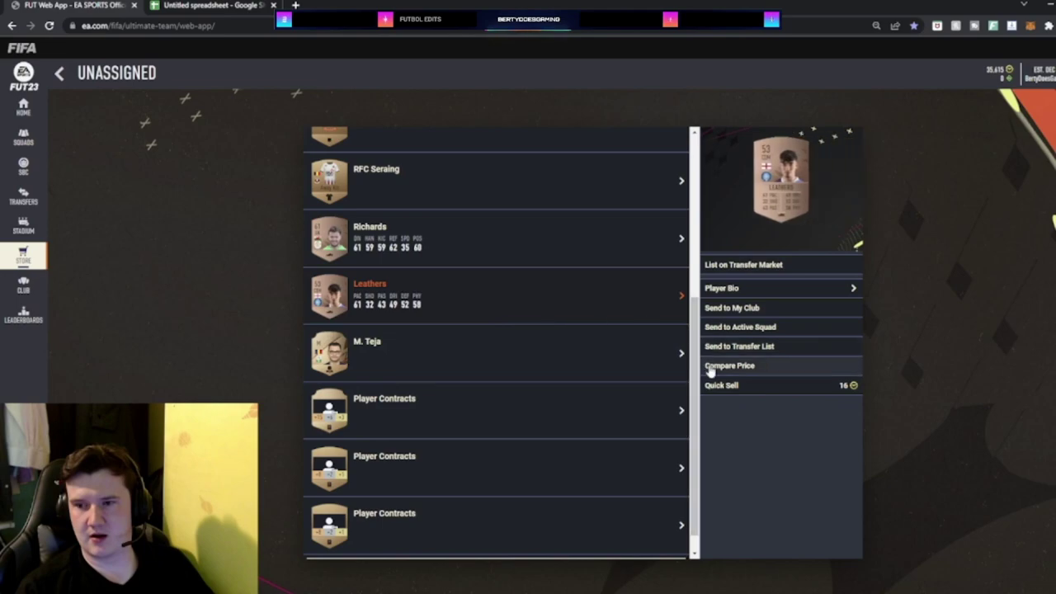
Price-check Leathers and list him on the transfer market.
left_click(718, 366)
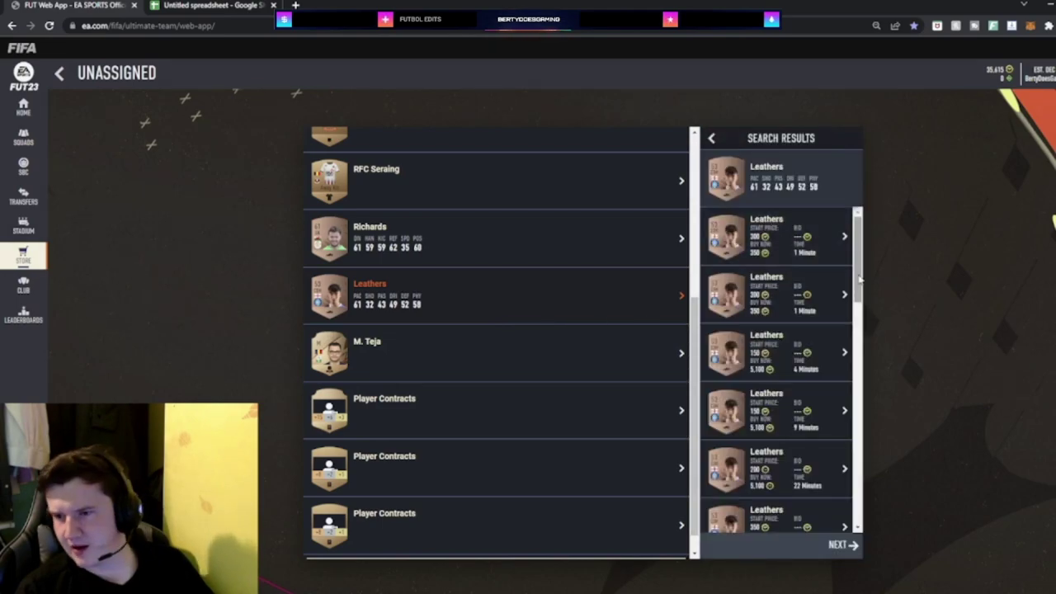
scroll(858, 266, "down", 1)
left_click_drag(858, 266, 855, 408)
left_click(711, 139)
left_click(776, 268)
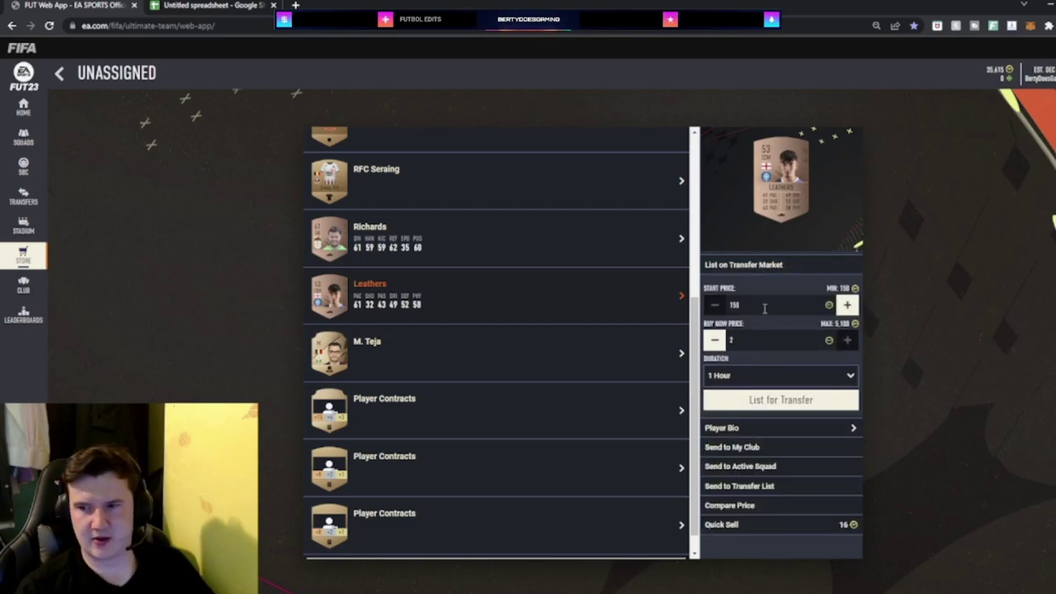
left_click(797, 399)
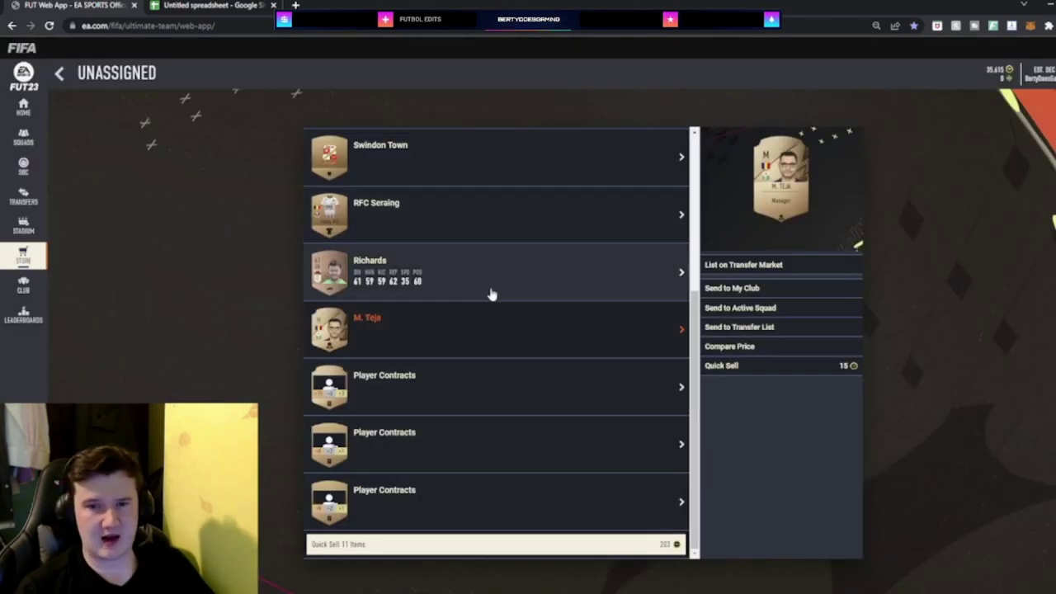
Send Richards to the club and quick-sell the remaining items for 185 coins.
left_click(482, 291)
left_click(743, 307)
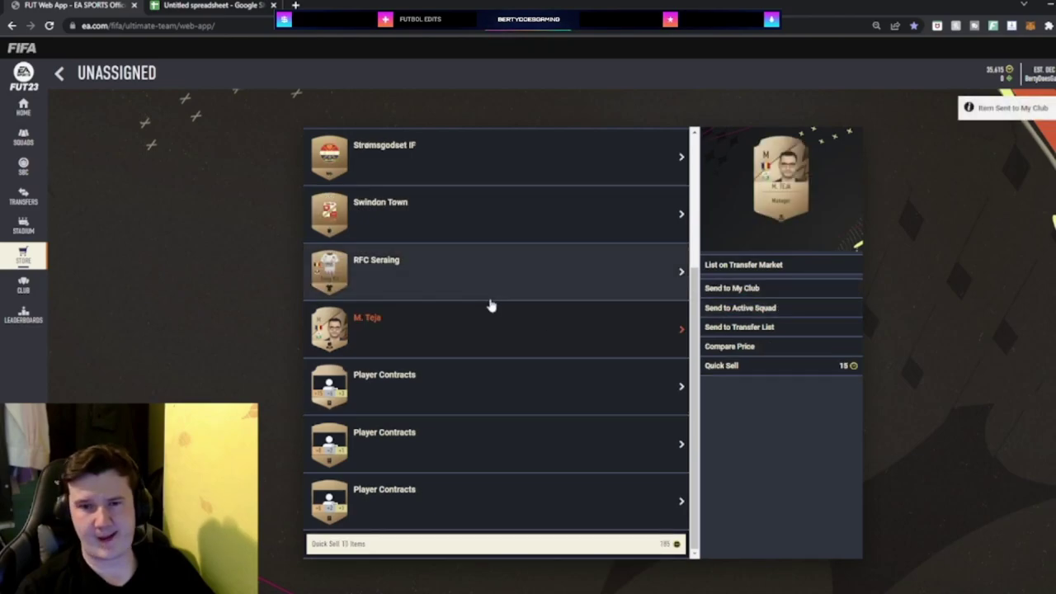
left_click(577, 541)
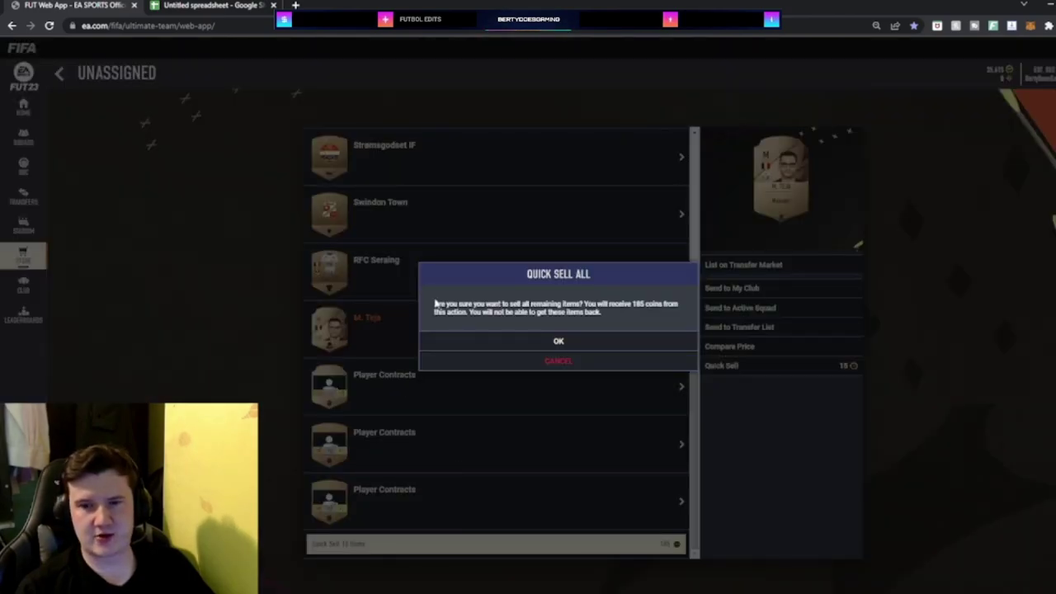
left_click(505, 338)
left_click(206, 5)
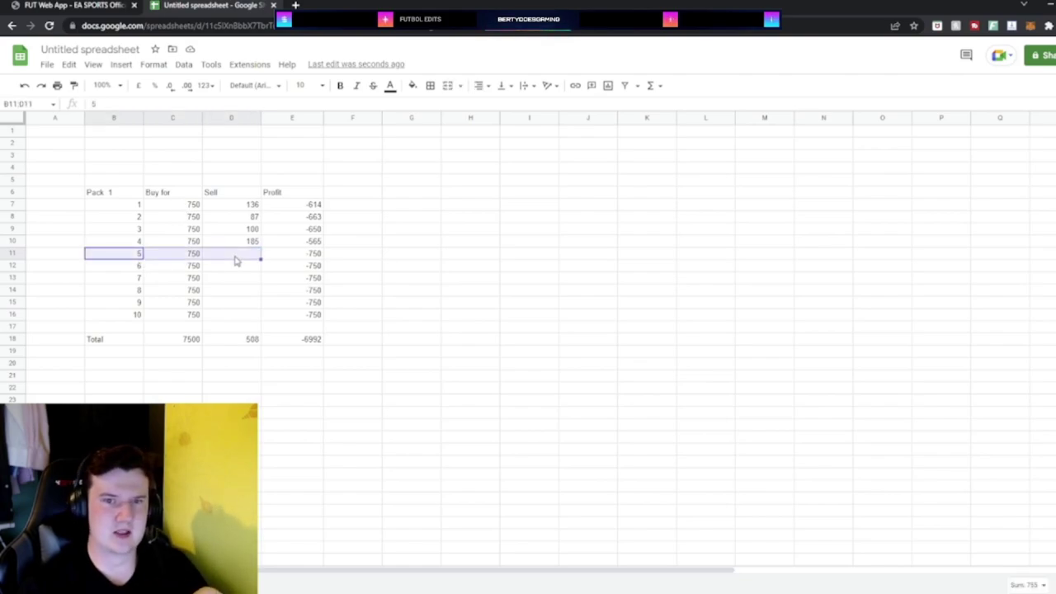
Return to the FUT Web App after logging pack 4's 185-coin sale.
left_click(70, 5)
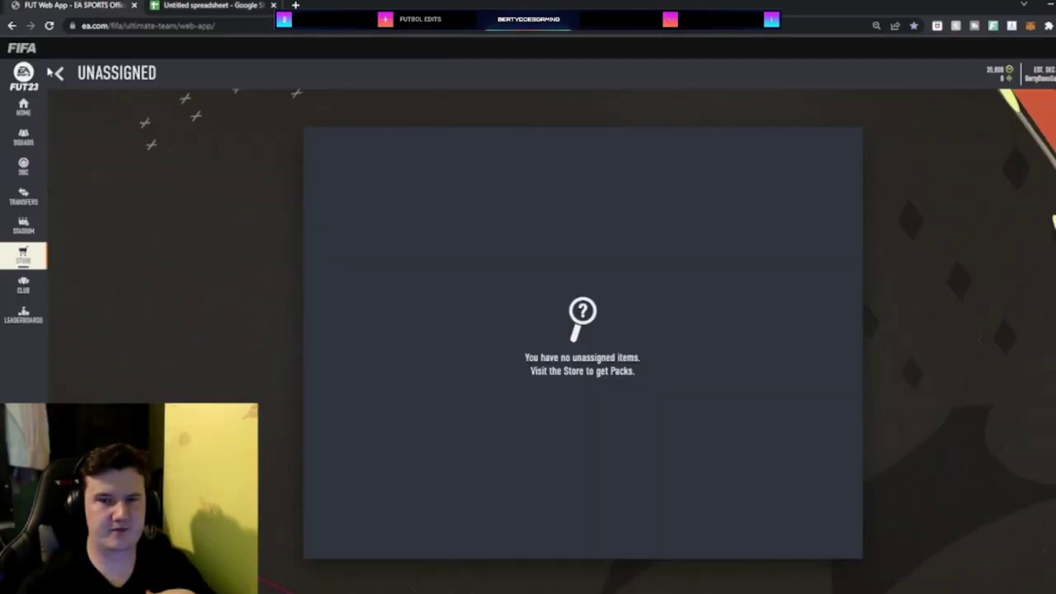
Buy another 750-coin Premium Bronze Pack and reveal its items.
left_click(60, 74)
left_click(584, 101)
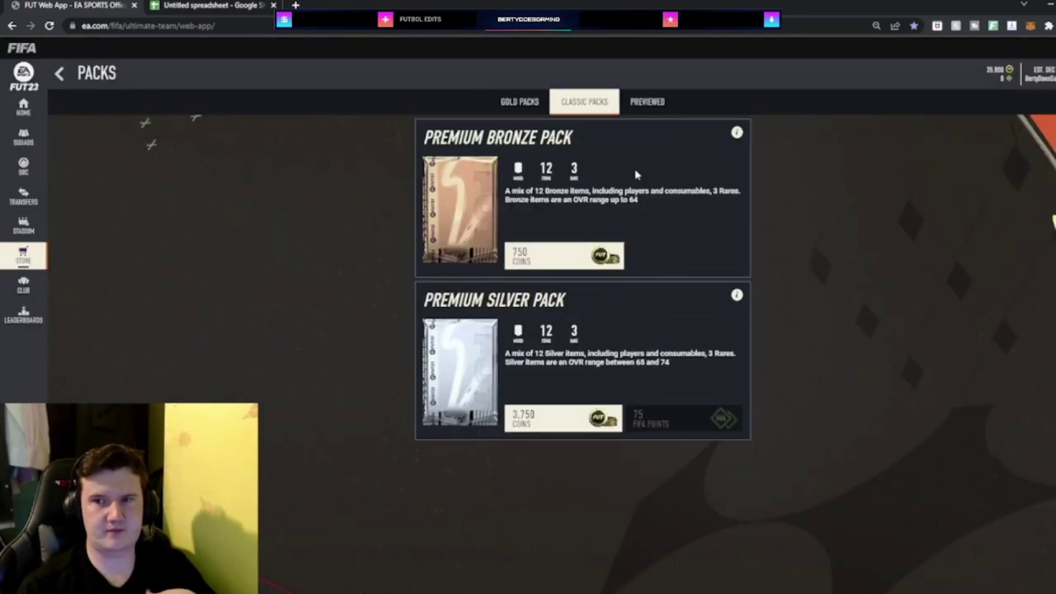
left_click(611, 254)
left_click(600, 331)
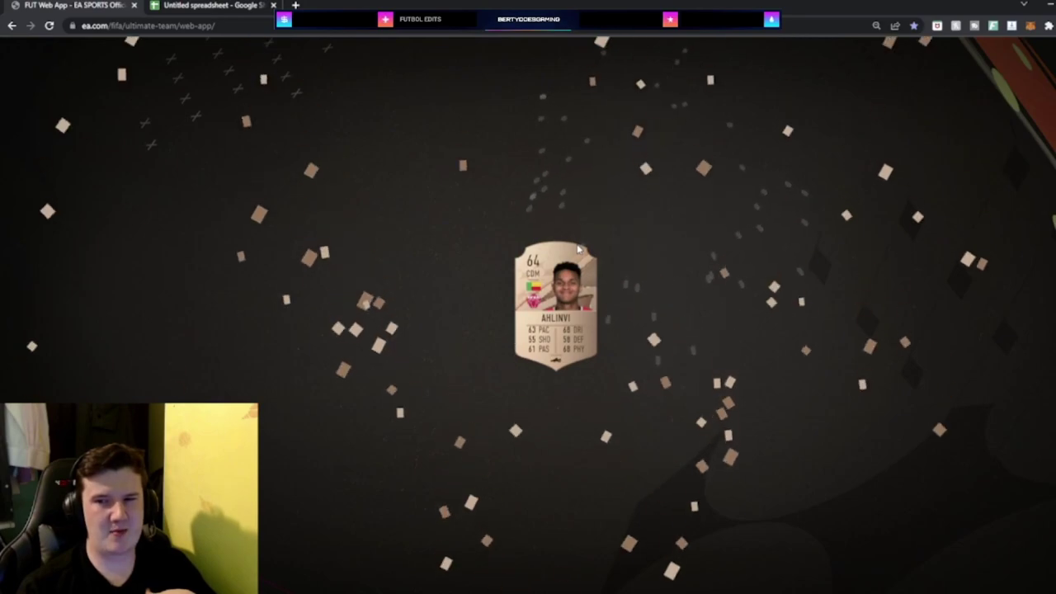
left_click(538, 295)
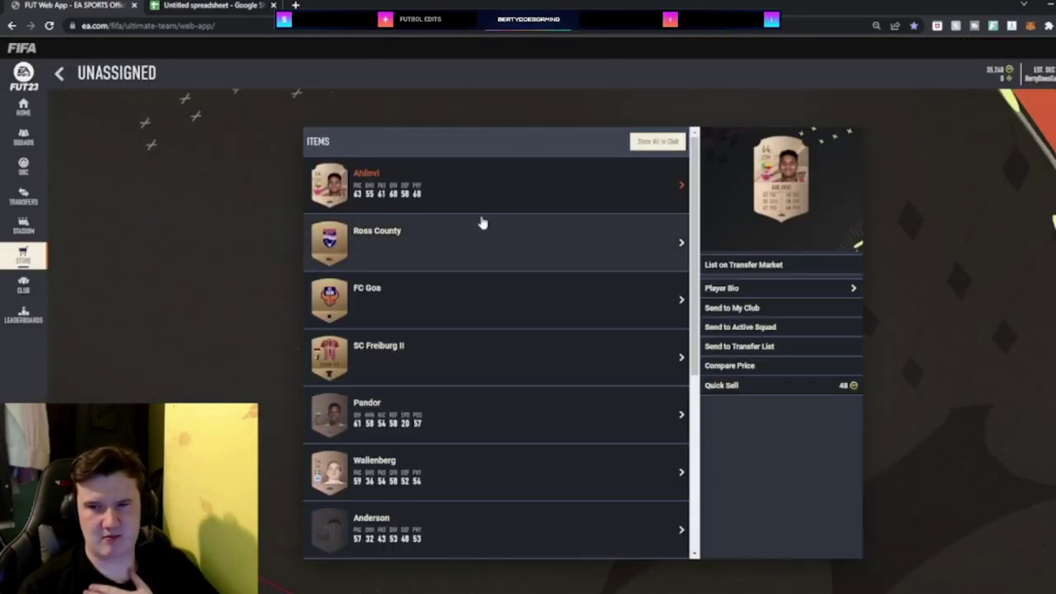
Price-check Ahlinvi and send him to the club, then price-check Ross County, FC Goa and SC Freiburg II.
left_click(711, 368)
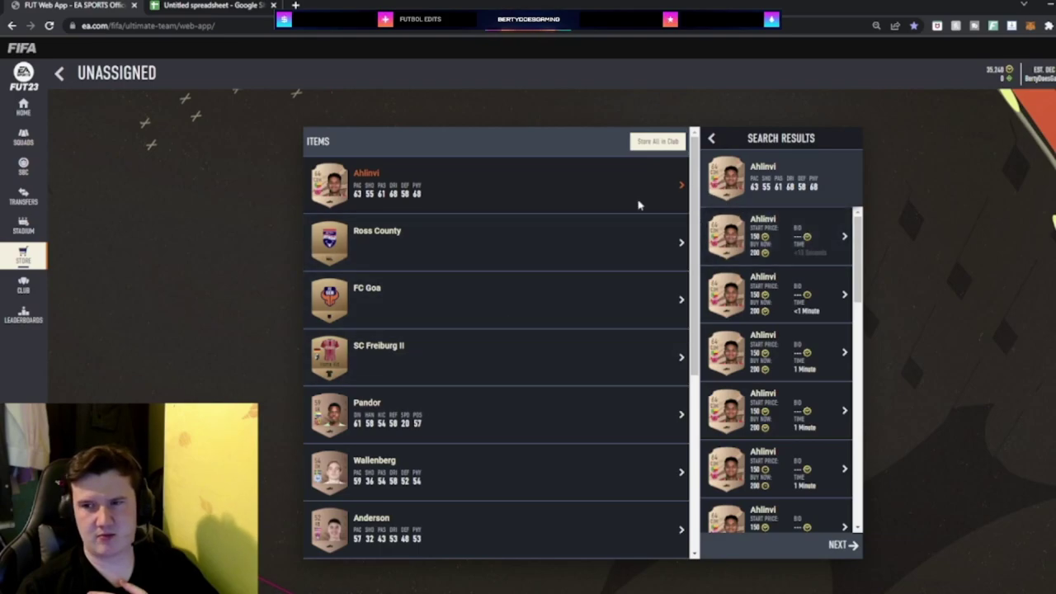
left_click(712, 141)
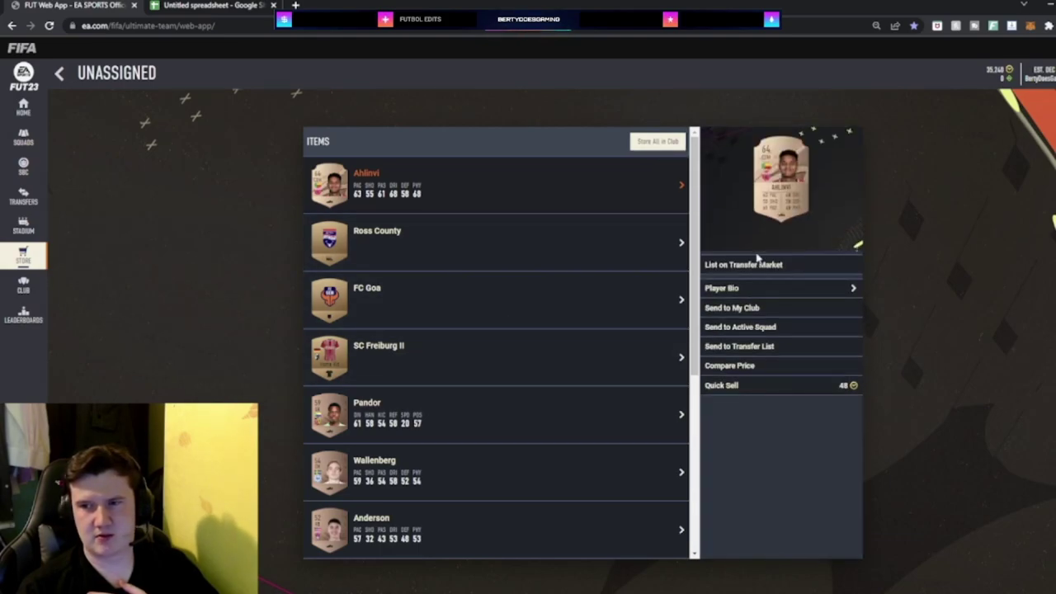
left_click(749, 306)
left_click(729, 327)
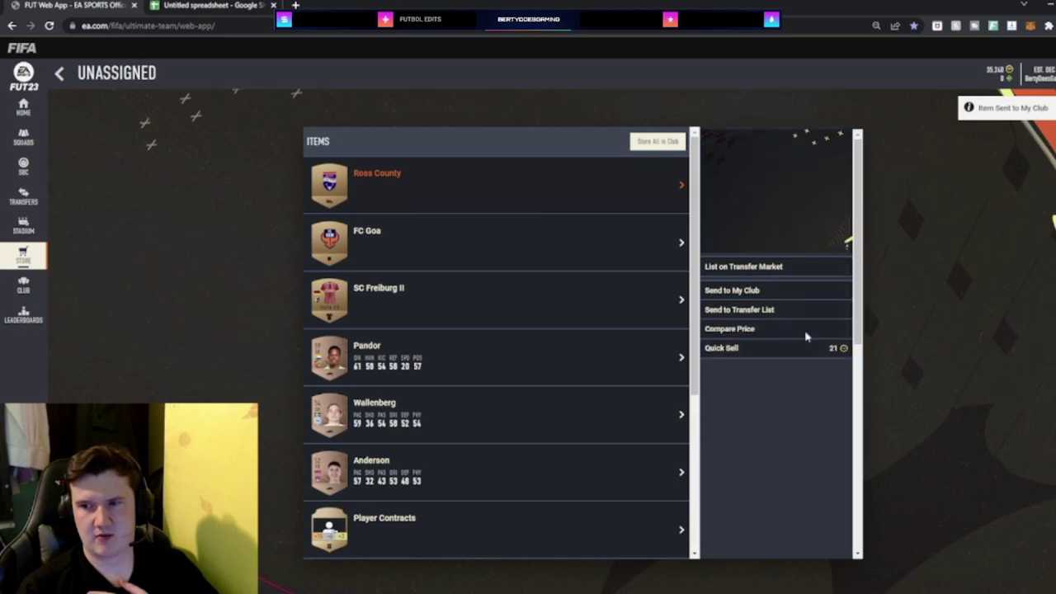
left_click(522, 254)
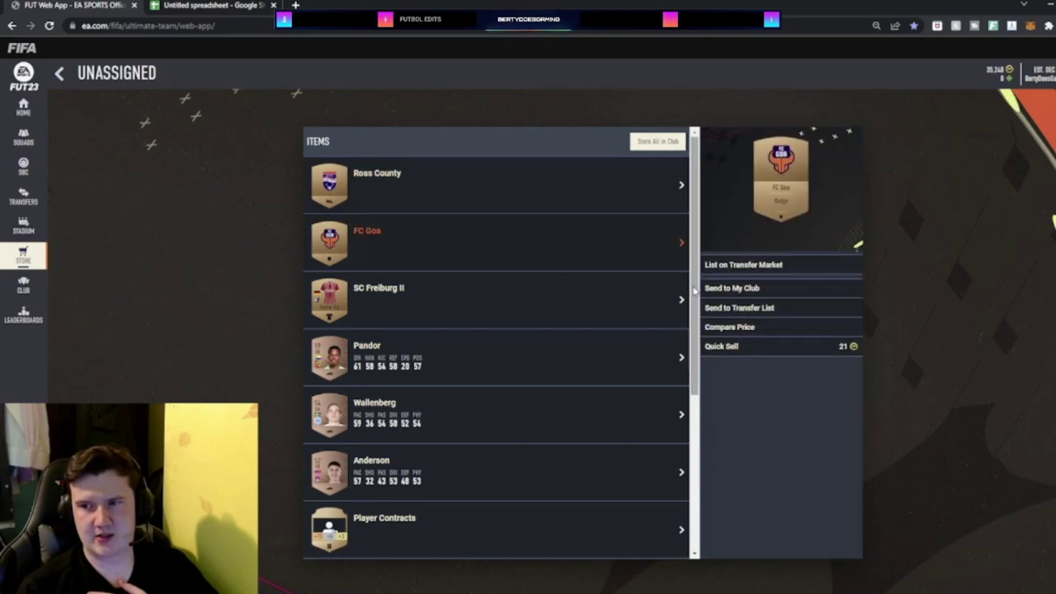
left_click(757, 328)
left_click(624, 285)
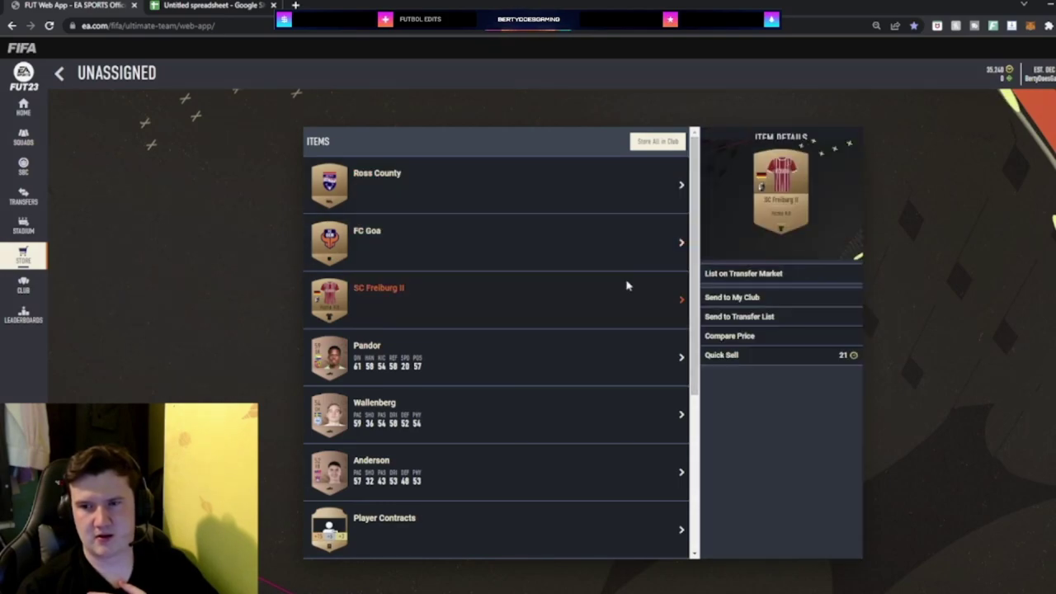
left_click(758, 331)
Compare market prices for Pandor, Wallenberg and Anderson.
left_click(597, 356)
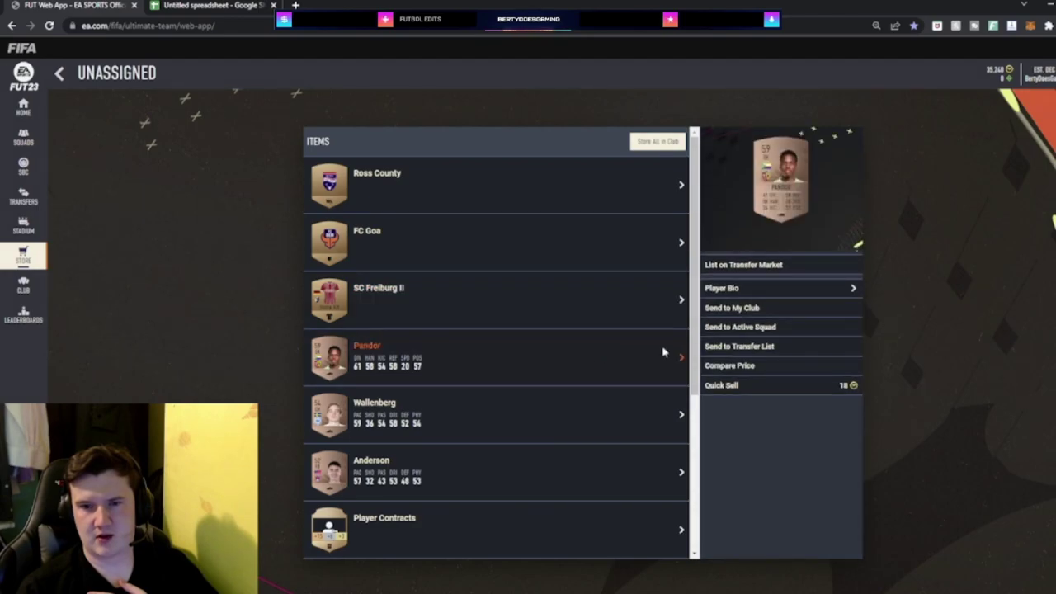
left_click(745, 365)
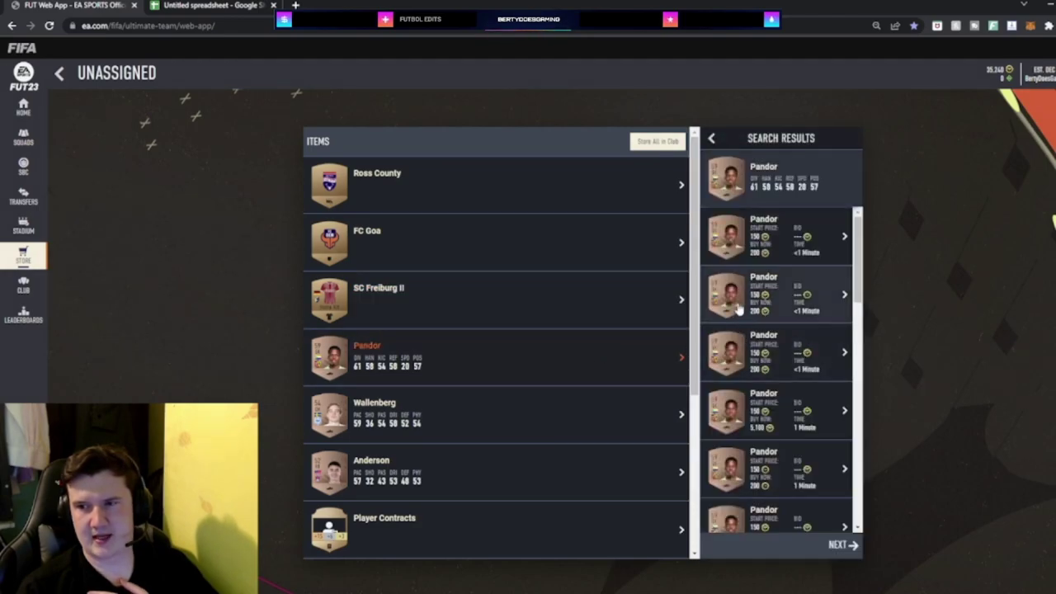
left_click(542, 420)
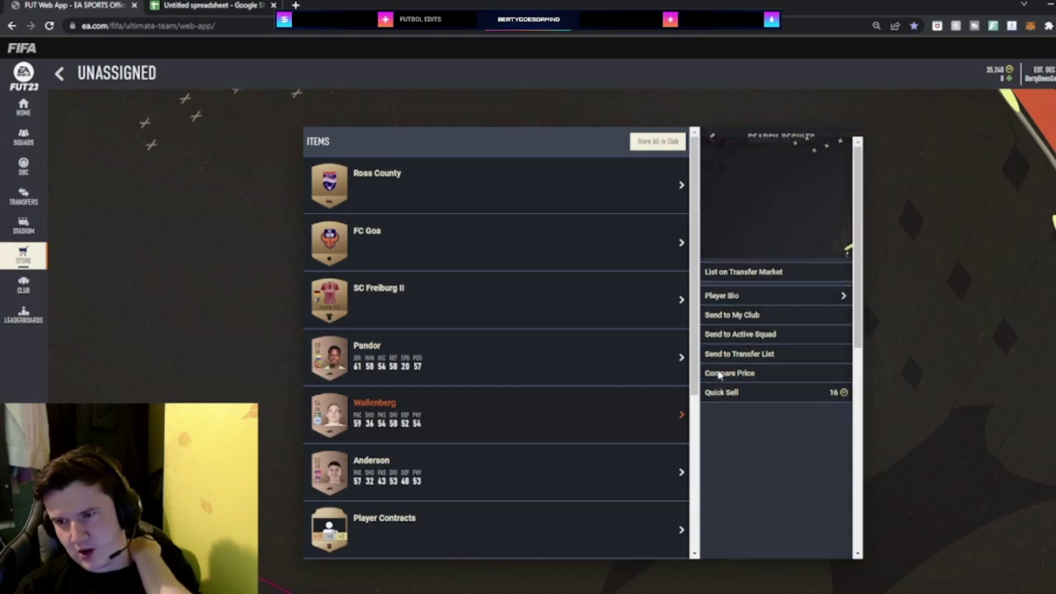
left_click(714, 368)
left_click(436, 477)
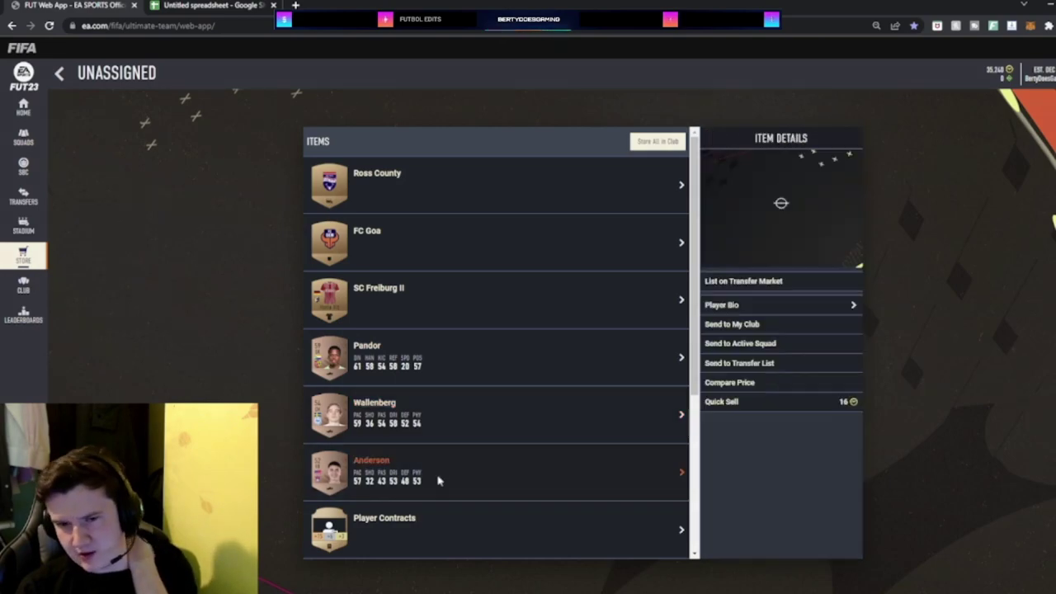
left_click(718, 369)
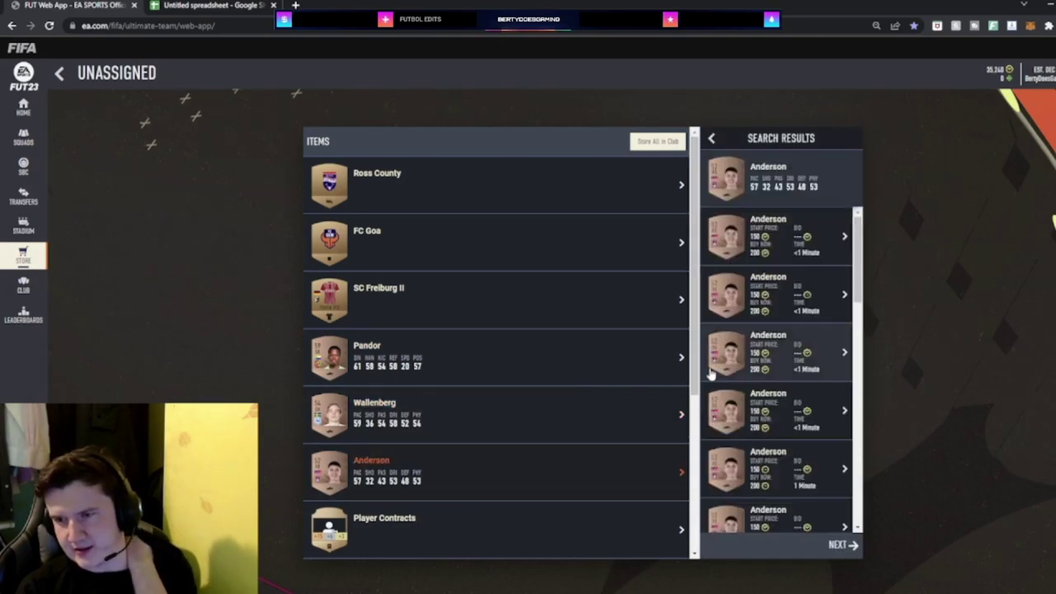
Send Pandor, Wallenberg and Anderson to the club and quick-sell the rest for 96 coins.
left_click(624, 372)
left_click(754, 308)
left_click(755, 307)
left_click(755, 308)
scroll(594, 487, "down", 2)
left_click(614, 543)
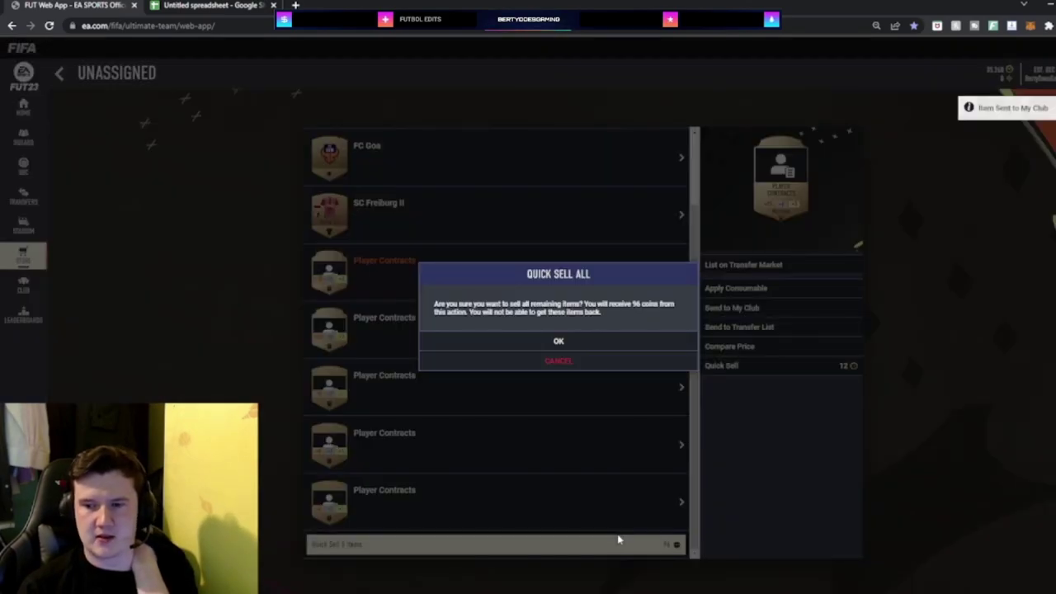
left_click(565, 346)
left_click(208, 5)
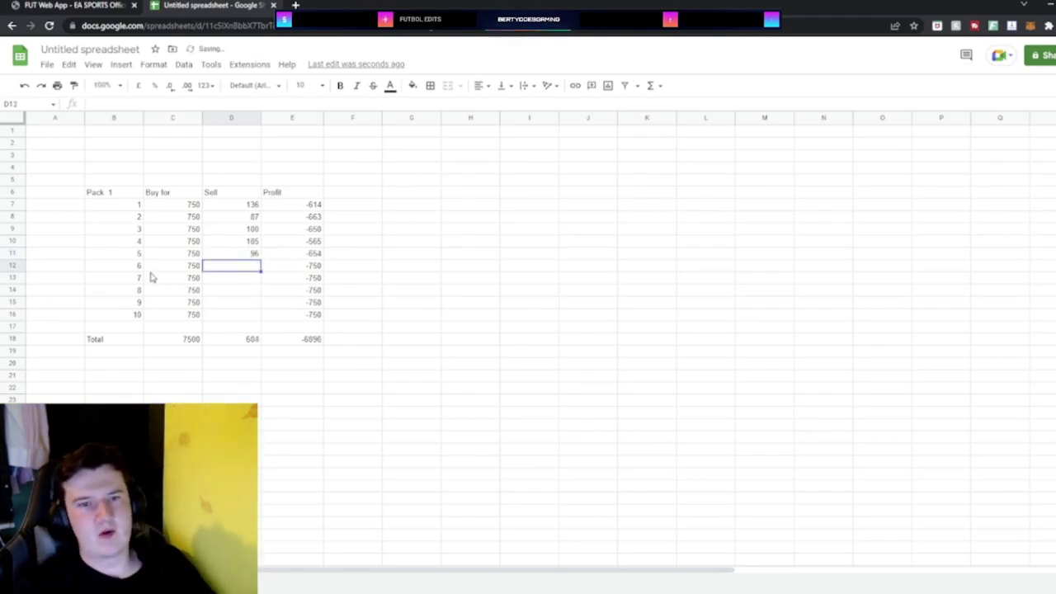
Clear the unused tracker rows for packs 6–10 and check the Transfer List for sales.
left_click_drag(132, 266, 306, 321)
left_click(386, 304)
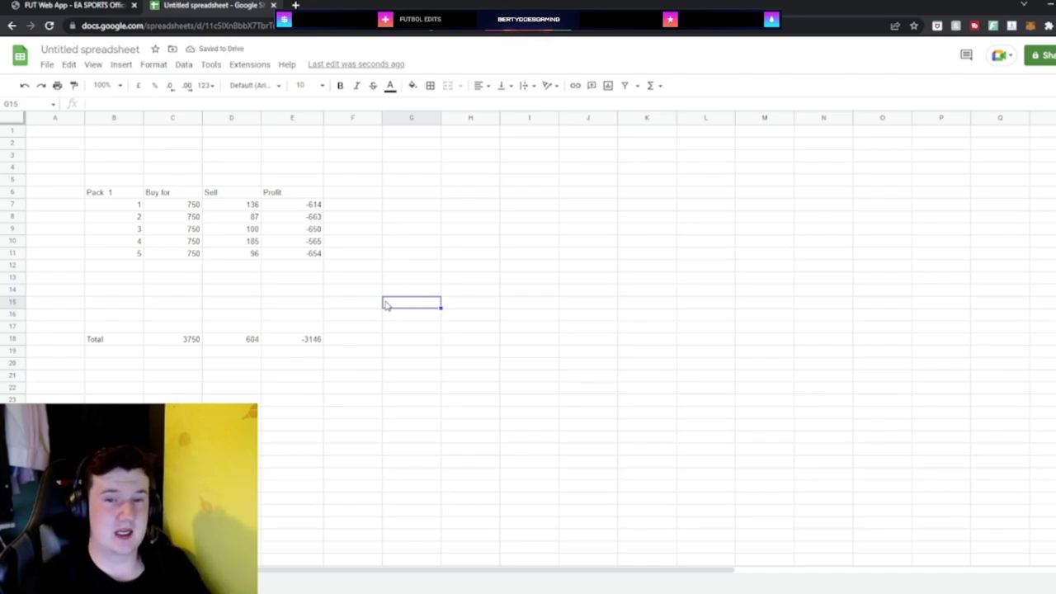
left_click(51, 4)
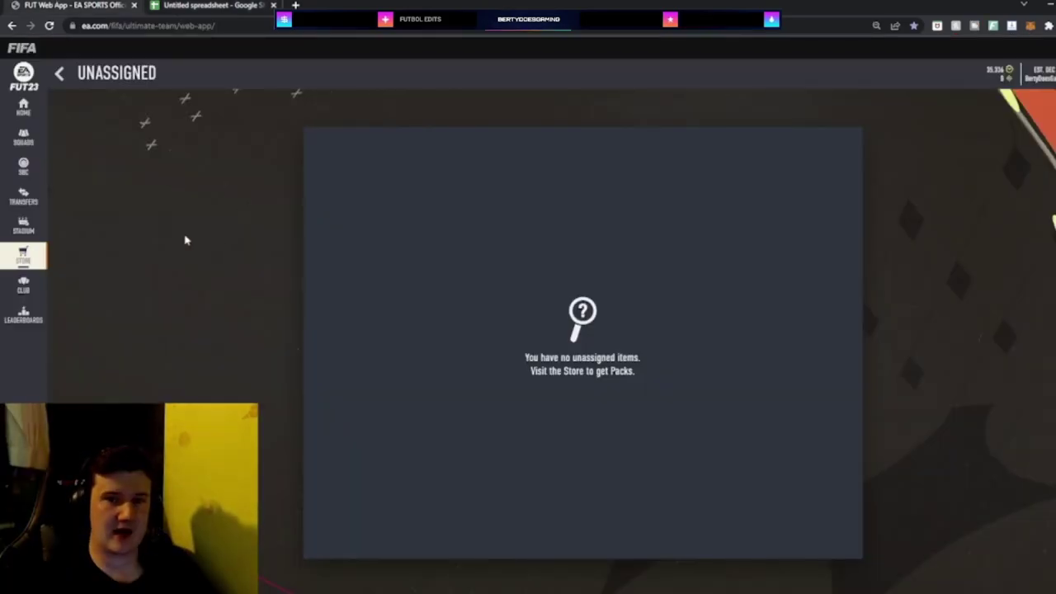
left_click(30, 205)
left_click(487, 346)
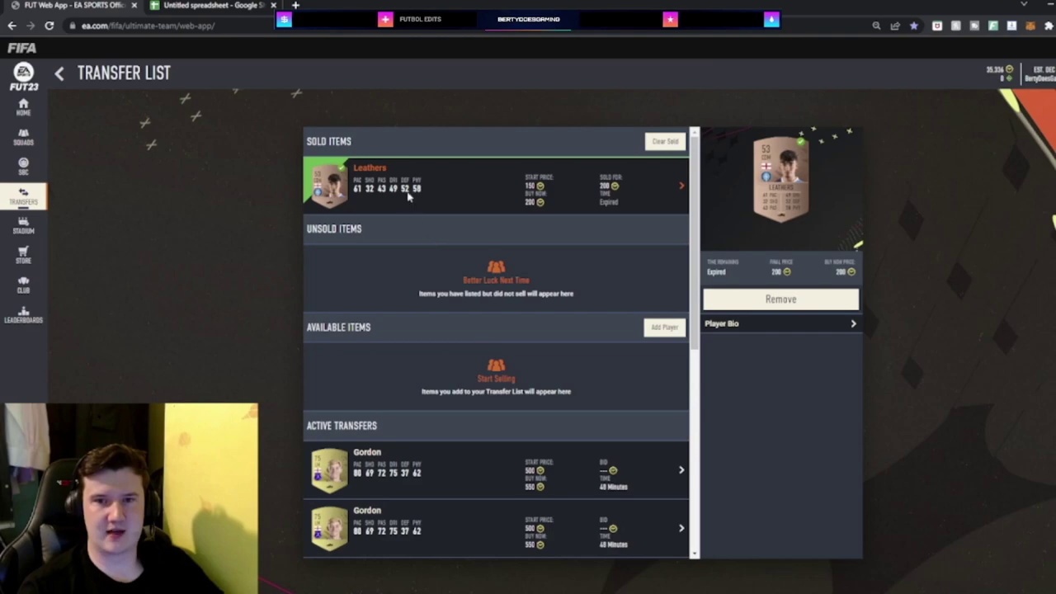
Raise pack 4's sell amount to 385 after Leathers' 200-coin sale.
left_click(205, 5)
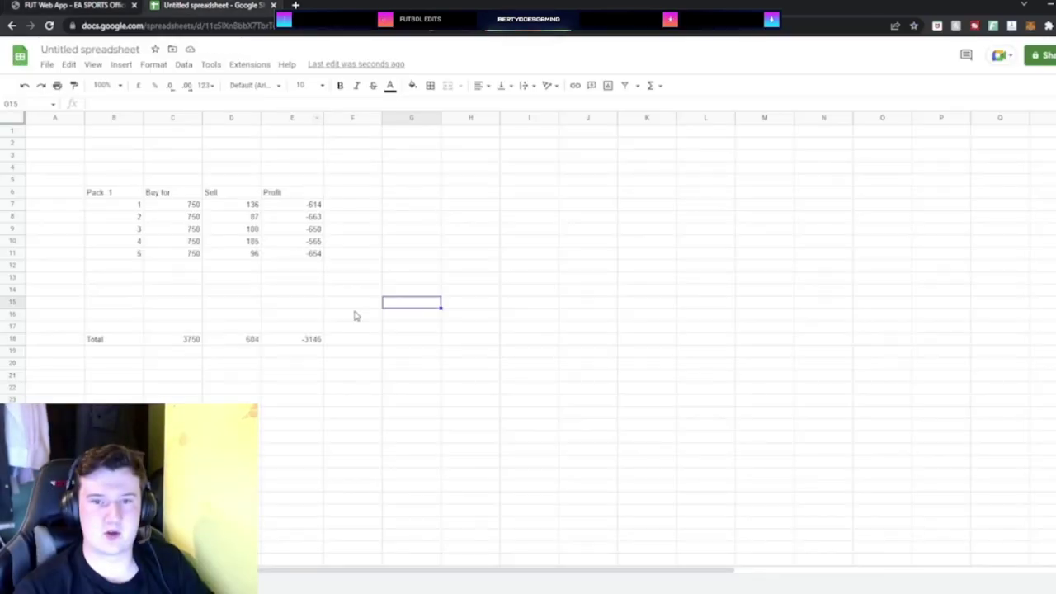
left_click(312, 241)
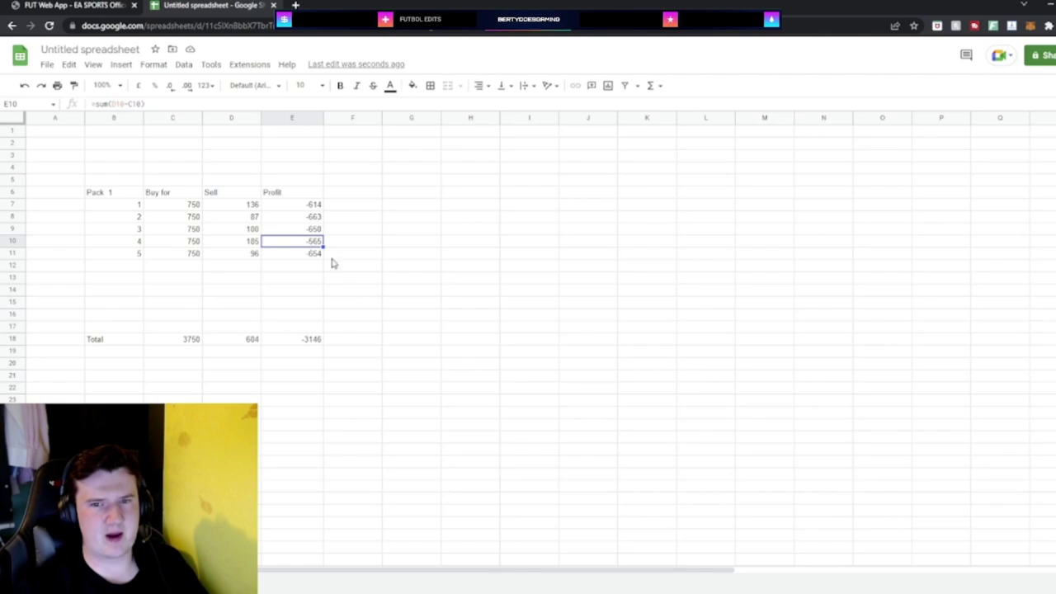
left_click(244, 244)
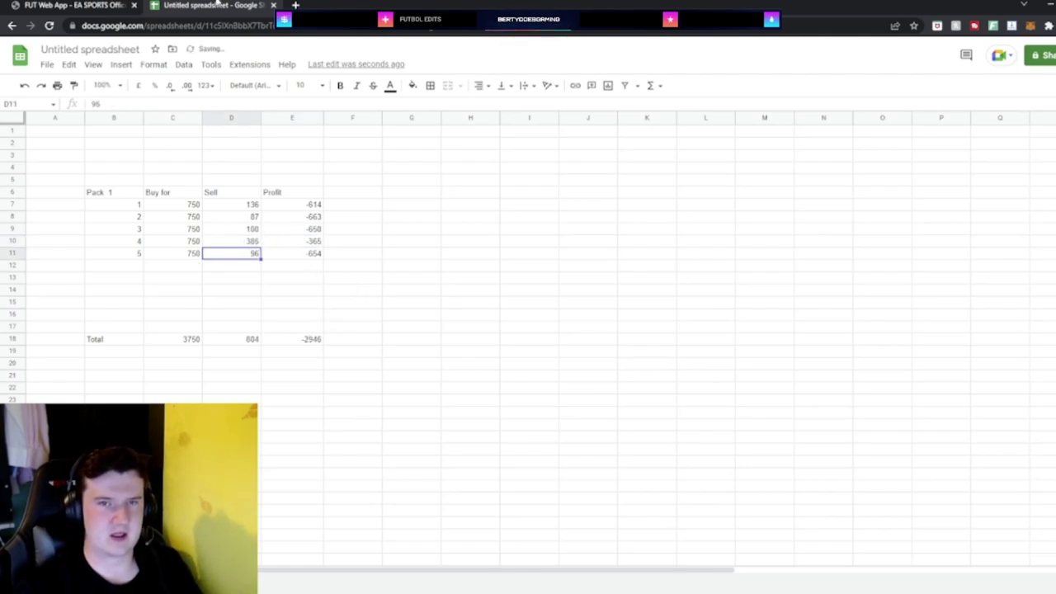
left_click(74, 5)
Review the Dedič, Wurtz, Bennett and Thorpe listings, then set pack 5's sell amount to 896.
scroll(413, 354, "down", 5)
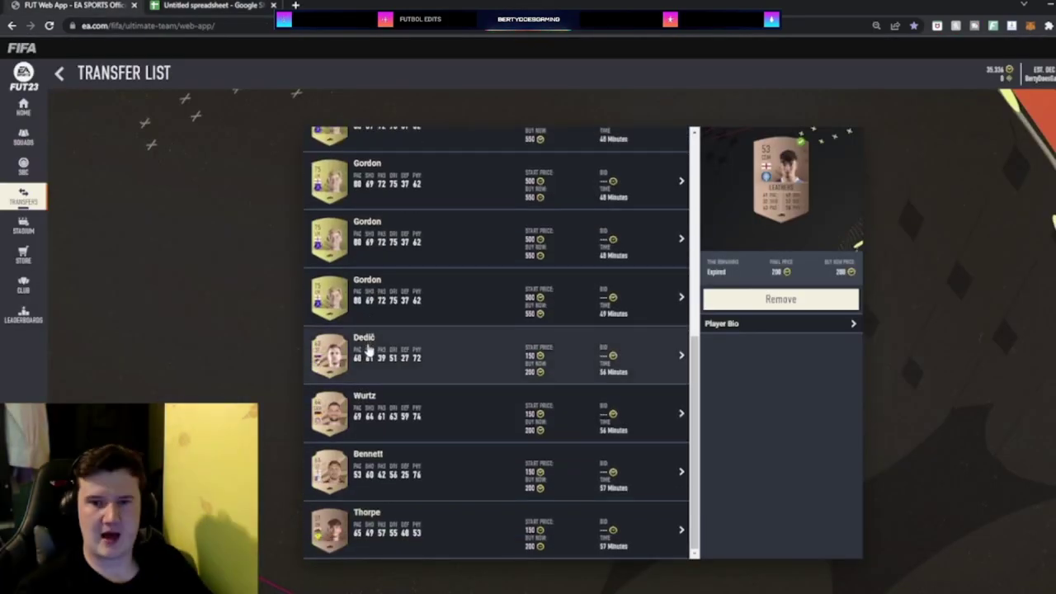
left_click(452, 366)
left_click(470, 412)
left_click(495, 470)
left_click(513, 363)
left_click(518, 407)
left_click(488, 515)
key("ctrl+Tab")
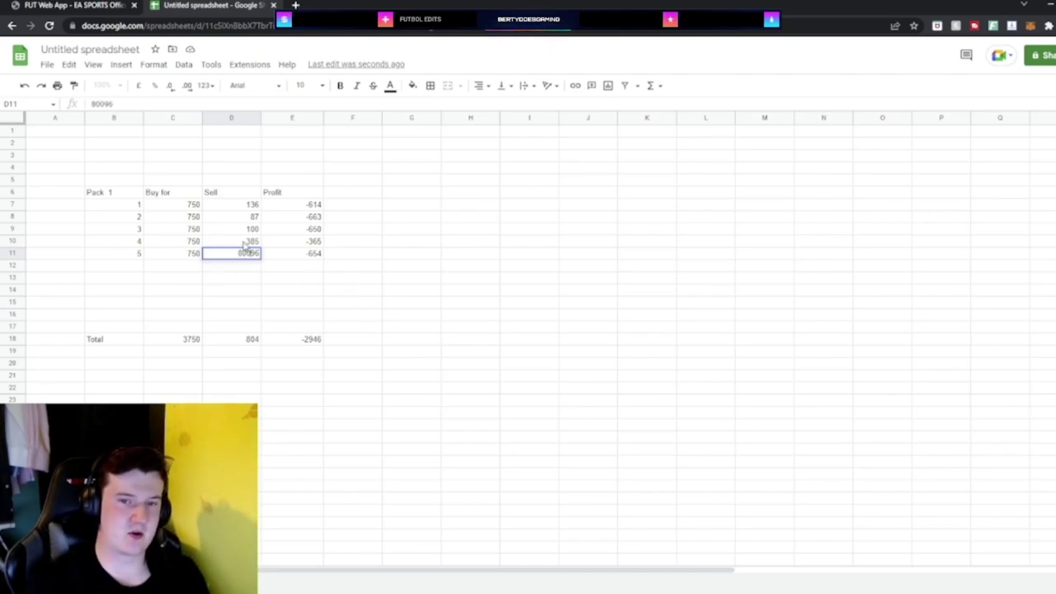
key("Return")
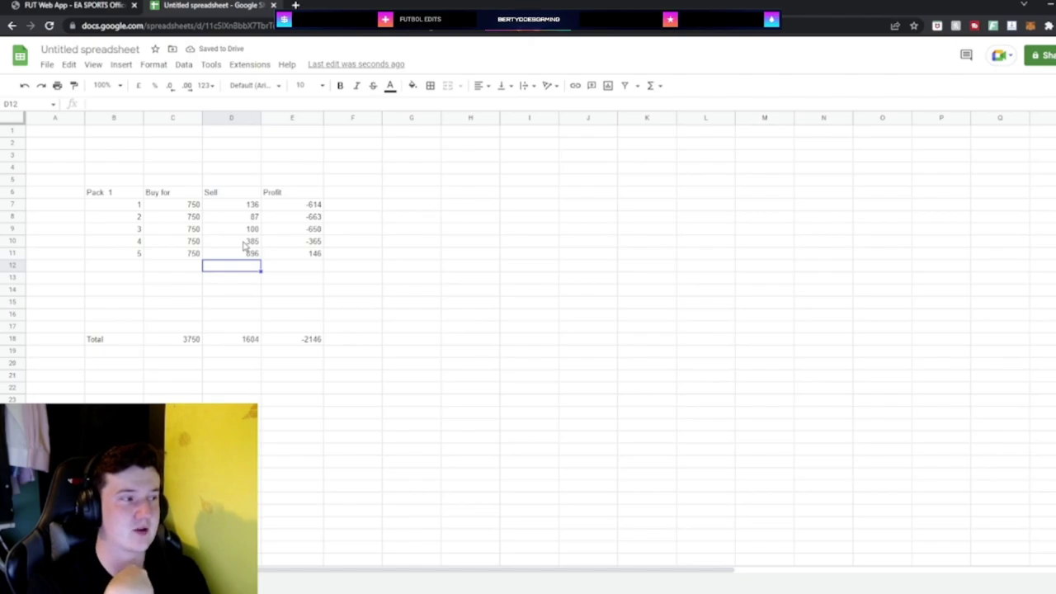
Check the Transfer List in the FUT Web App, then go to the Club hub.
left_click(99, 5)
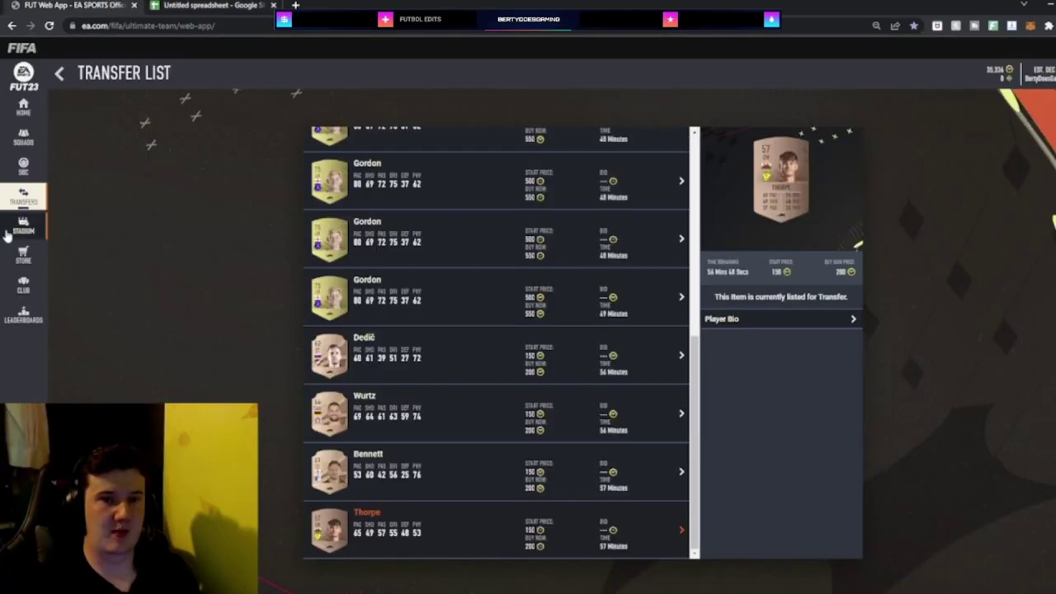
left_click(28, 198)
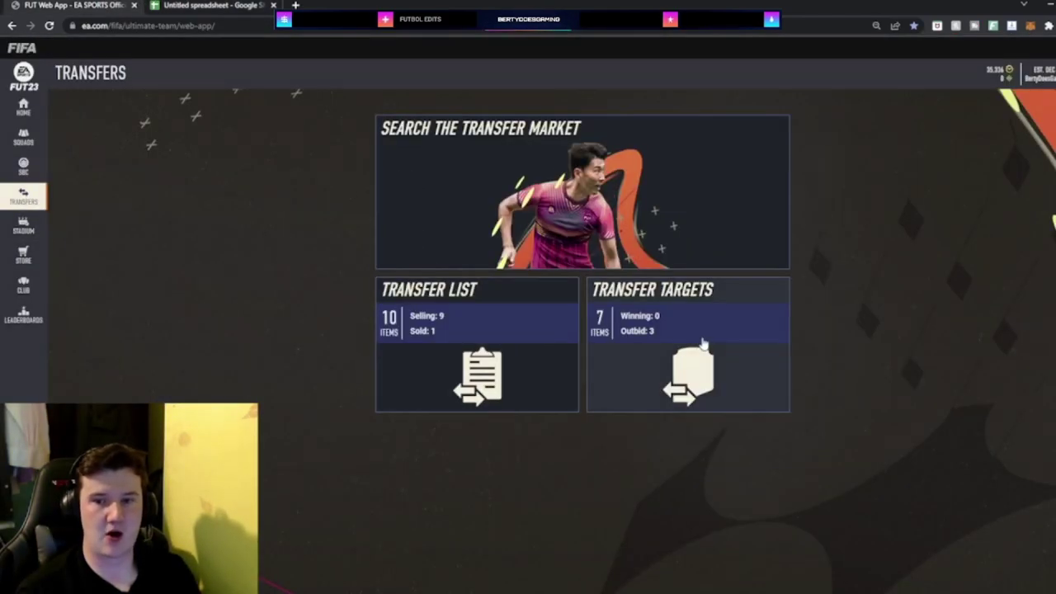
left_click(556, 351)
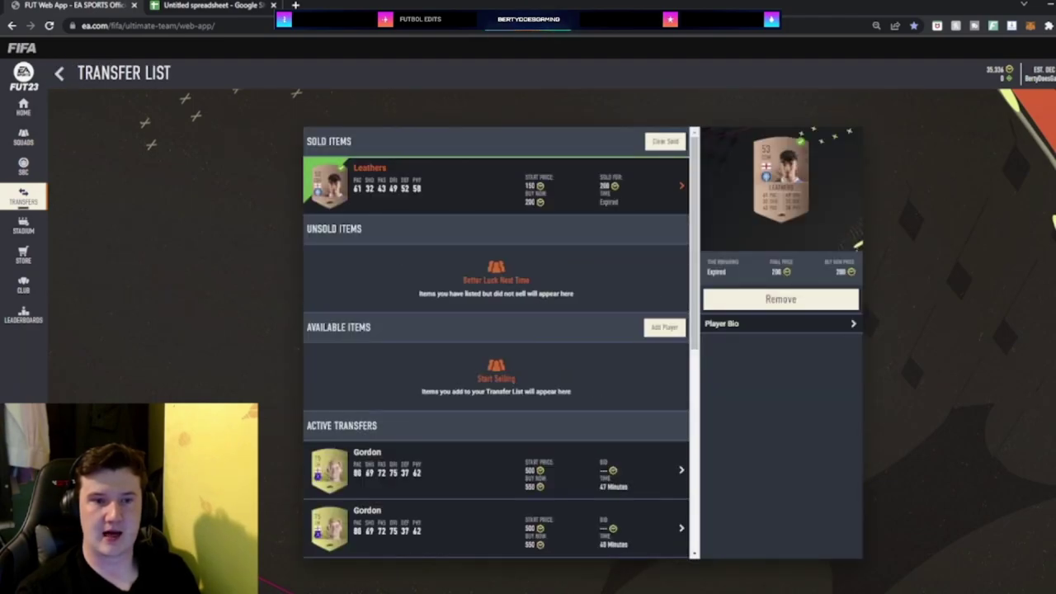
left_click(38, 290)
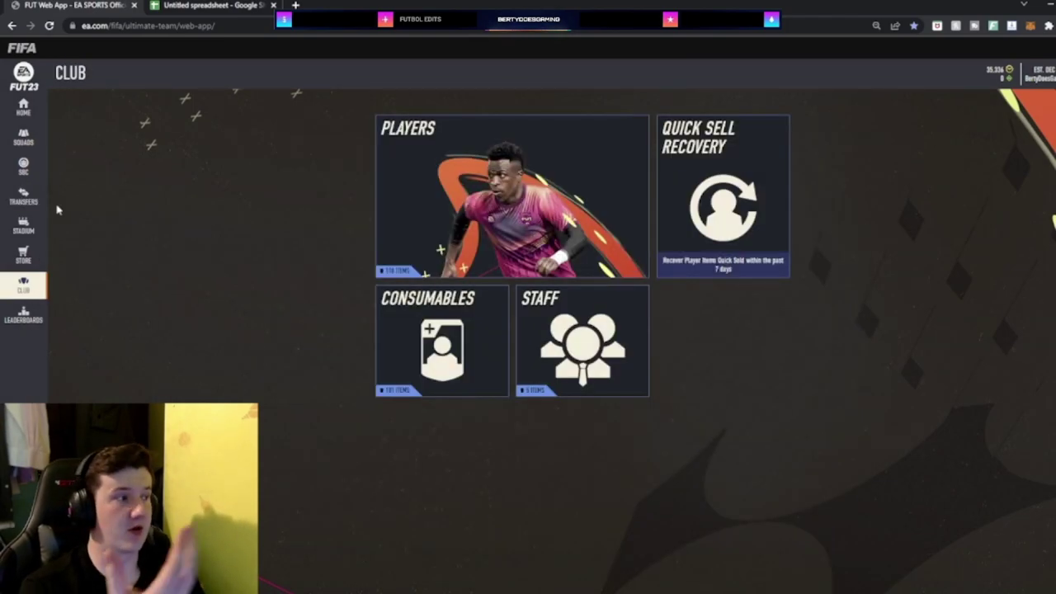